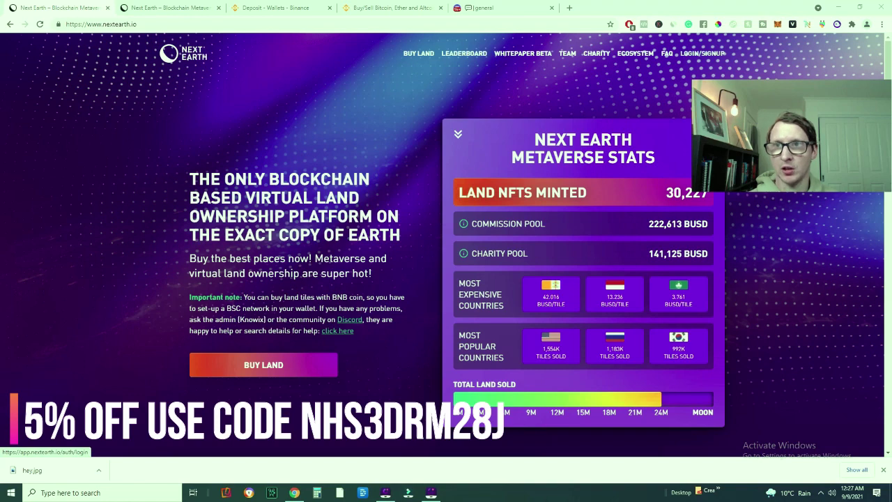
- Open the Next Earth login page and view the sign-up form for new accounts
{"action": "left_click", "coordinate": [702, 53]}
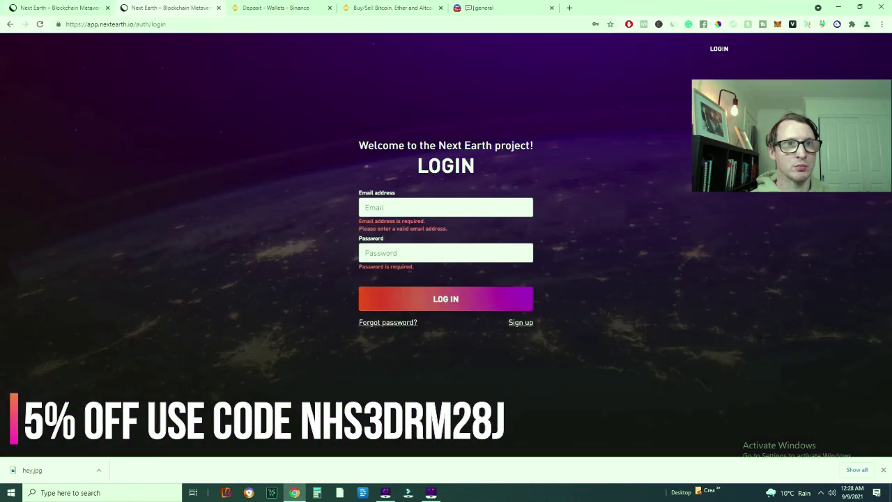
{"action": "left_click", "coordinate": [55, 8]}
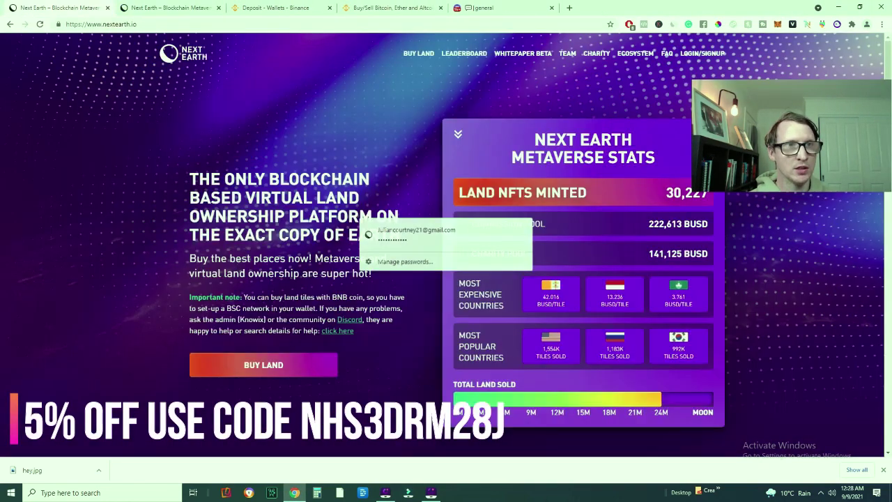
{"action": "left_click", "coordinate": [702, 53]}
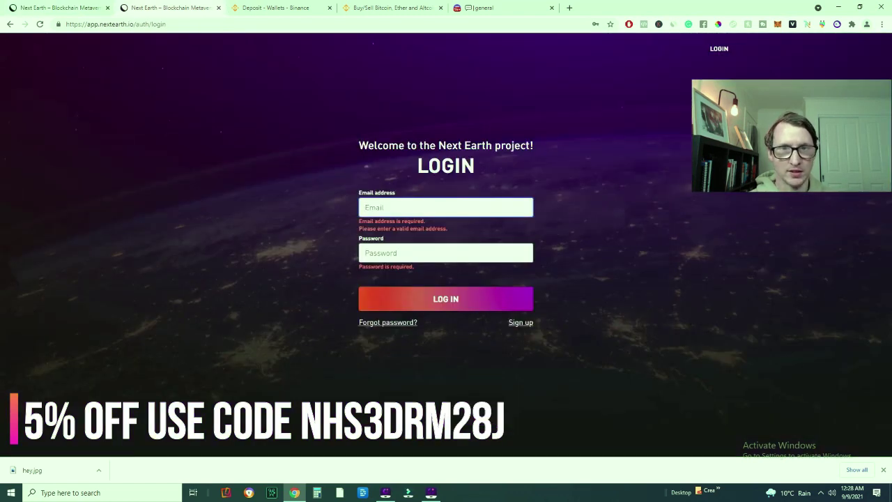
{"action": "left_click", "coordinate": [521, 322]}
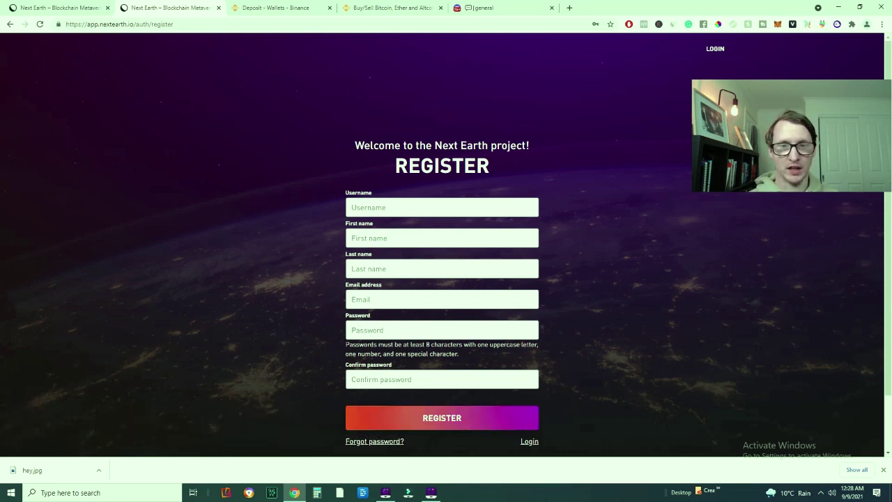
- Return to the login form and log in to Next Earth with the saved account credentials and the authenticator code
{"action": "left_click", "coordinate": [529, 441]}
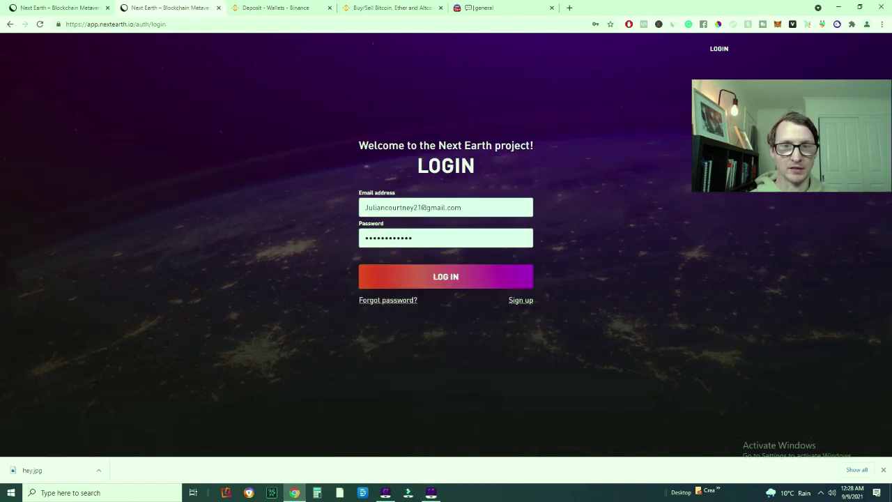
{"action": "left_click", "coordinate": [446, 276]}
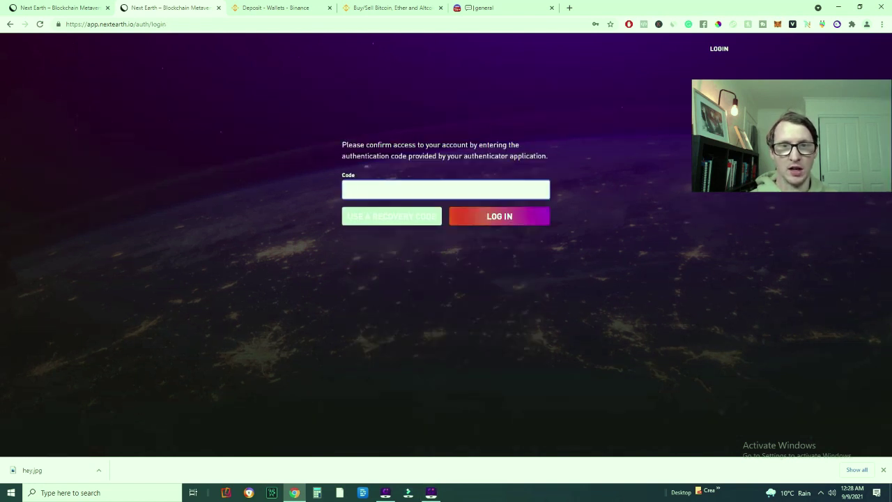
{"action": "left_click", "coordinate": [446, 189]}
{"action": "left_click", "coordinate": [355, 174]}
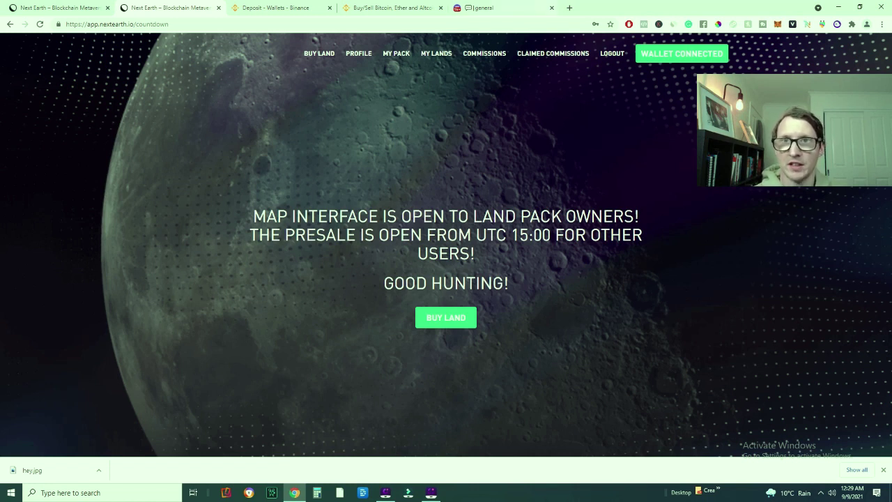
- Search the web for "metamask" in a new browser tab and open the download page on metamask.io
{"action": "left_click", "coordinate": [569, 8]}
{"action": "type", "text": "metamask"}
{"action": "key", "text": "Return"}
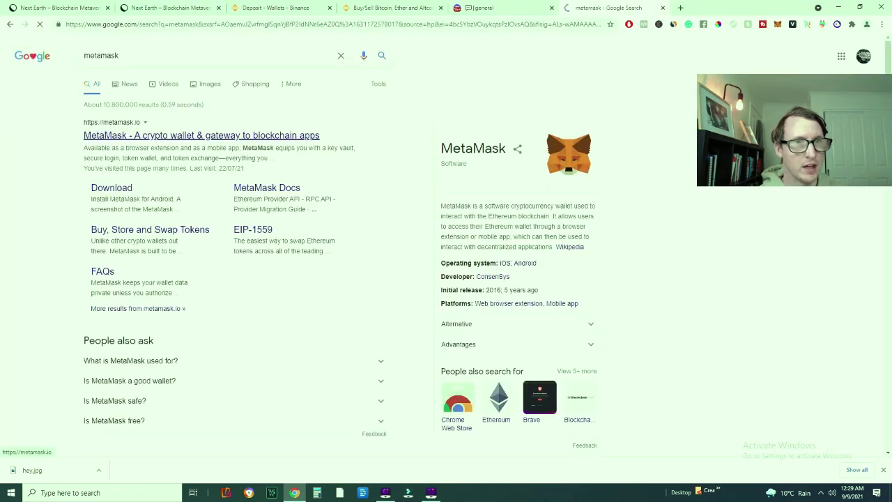
{"action": "left_click", "coordinate": [201, 135]}
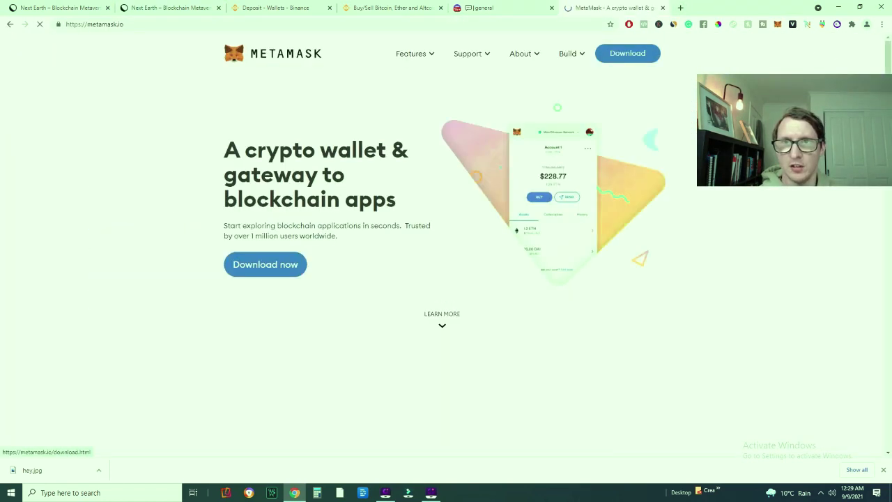
{"action": "left_click", "coordinate": [264, 264]}
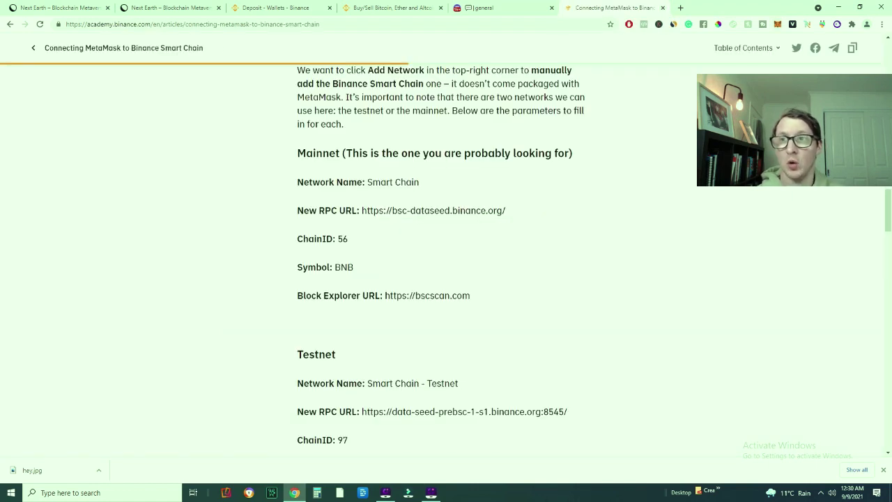
- Open the MetaMask wallet and examine its assets and the list of available networks
{"action": "left_click", "coordinate": [778, 25]}
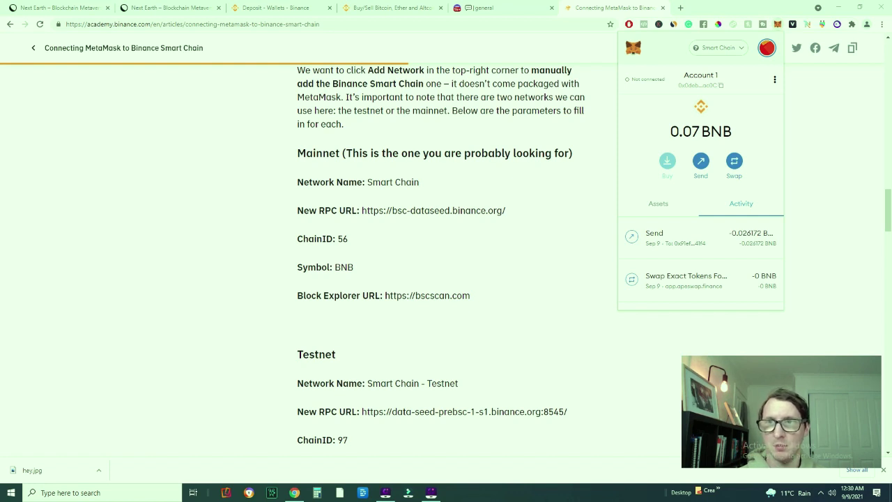
{"action": "left_click", "coordinate": [658, 204]}
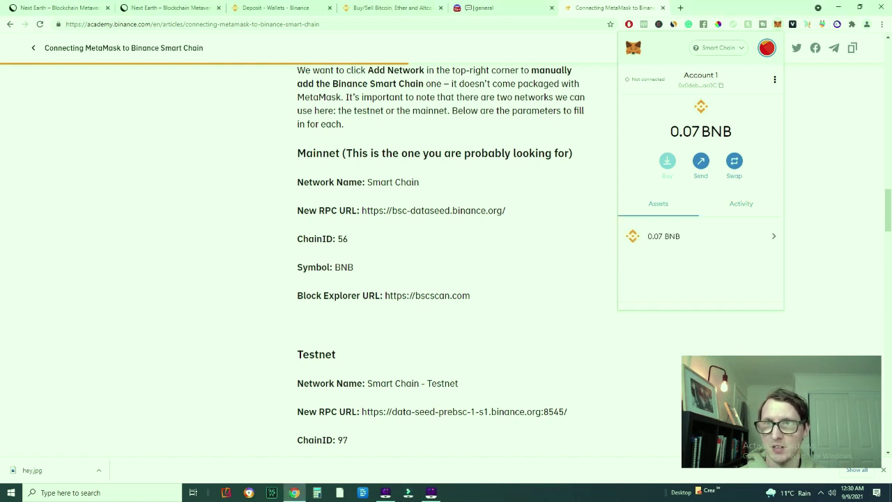
{"action": "left_click", "coordinate": [718, 48]}
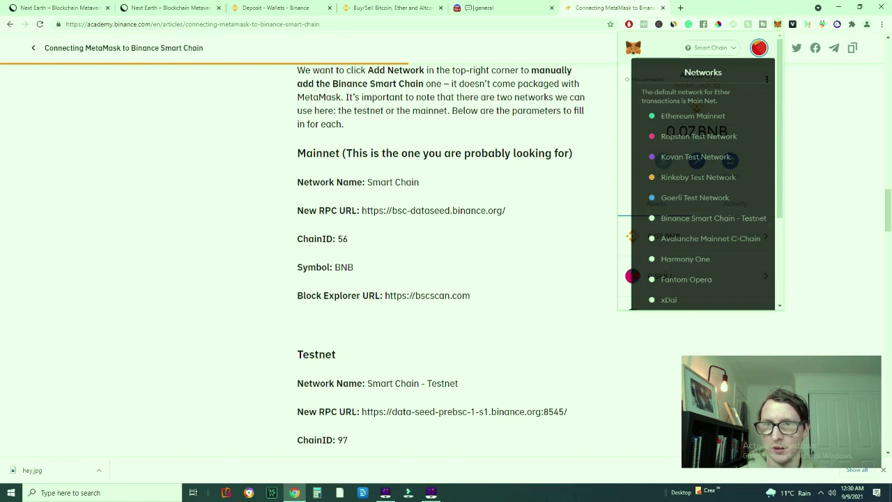
{"action": "scroll", "coordinate": [700, 230], "scroll_direction": "down", "scroll_amount": 2}
{"action": "scroll", "coordinate": [700, 230], "scroll_direction": "up", "scroll_amount": 2}
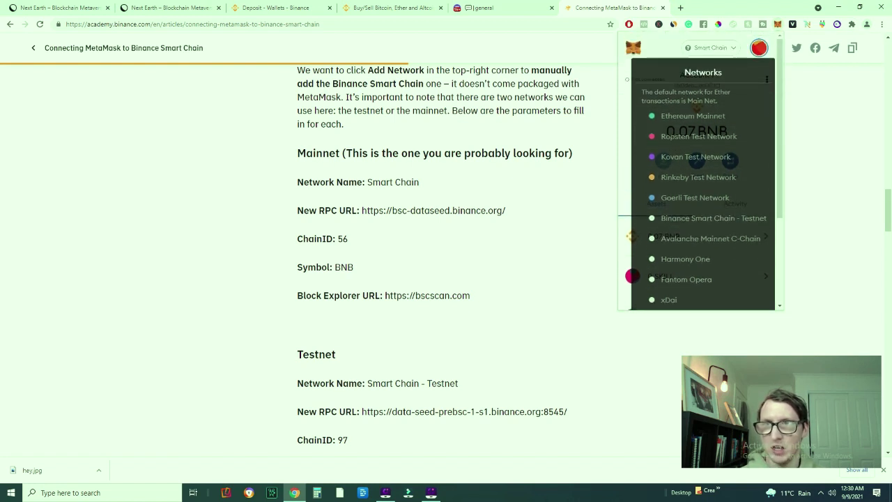
{"action": "left_click", "coordinate": [717, 48]}
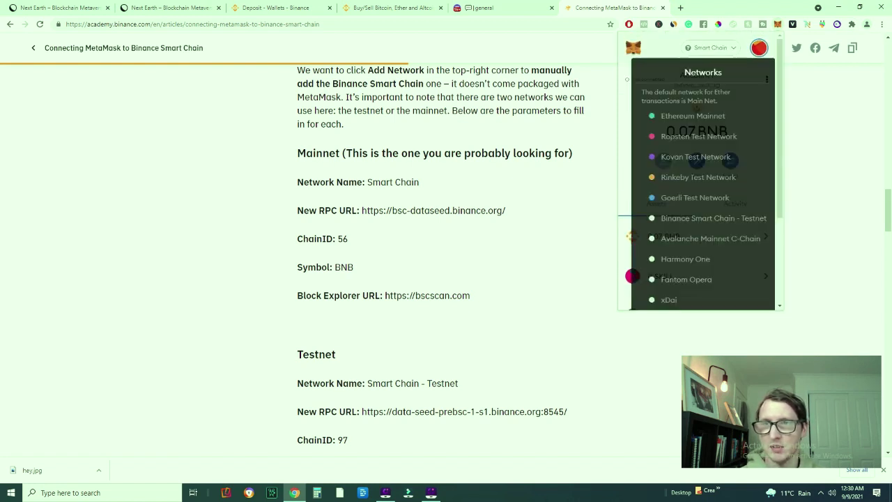
{"action": "scroll", "coordinate": [700, 209], "scroll_direction": "down", "scroll_amount": 2}
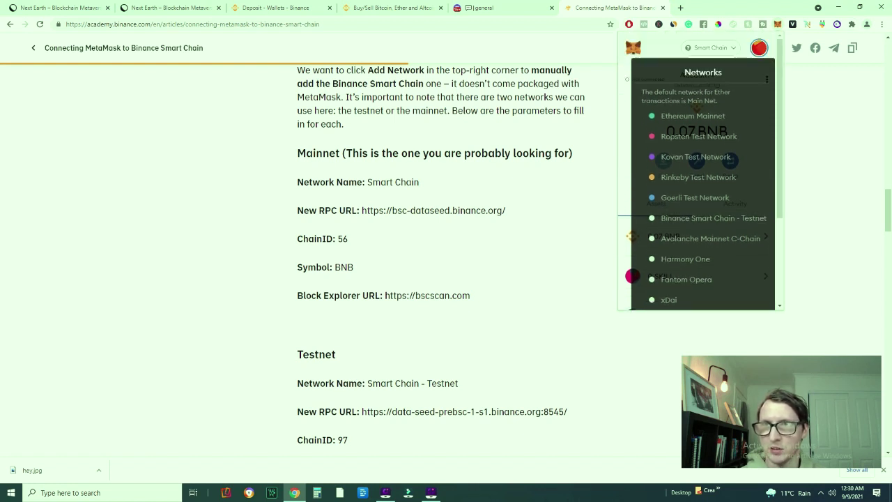
{"action": "scroll", "coordinate": [701, 209], "scroll_direction": "down", "scroll_amount": 3}
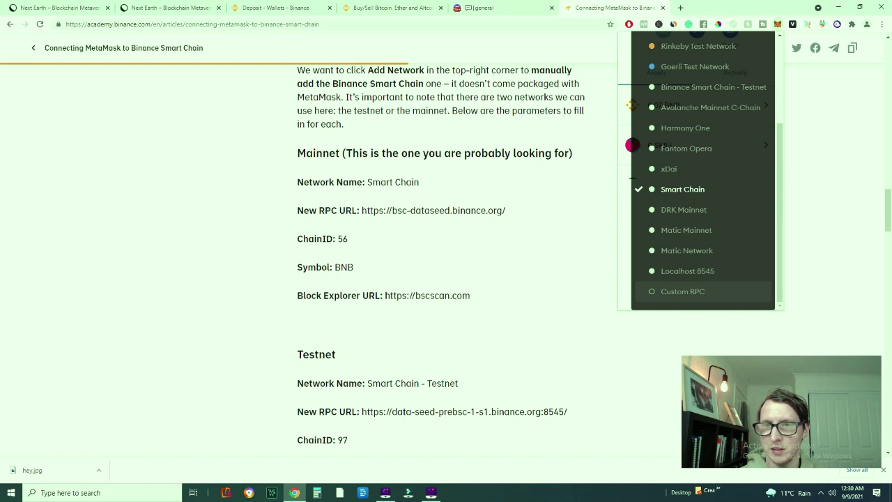
{"action": "scroll", "coordinate": [701, 279], "scroll_direction": "up", "scroll_amount": 3}
{"action": "left_click", "coordinate": [713, 48]}
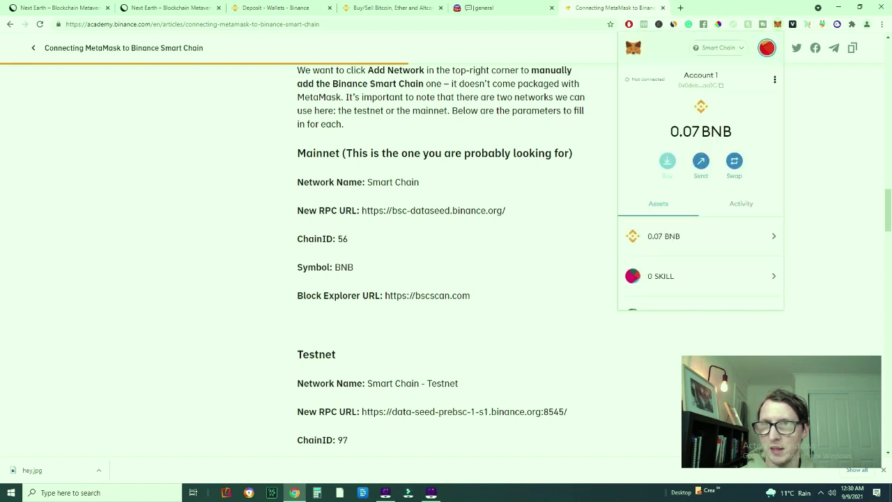
- Start a Custom RPC network in MetaMask with the network name Smart Chain and chain ID 56
{"action": "left_click", "coordinate": [713, 48]}
{"action": "scroll", "coordinate": [764, 240], "scroll_direction": "down", "scroll_amount": 3}
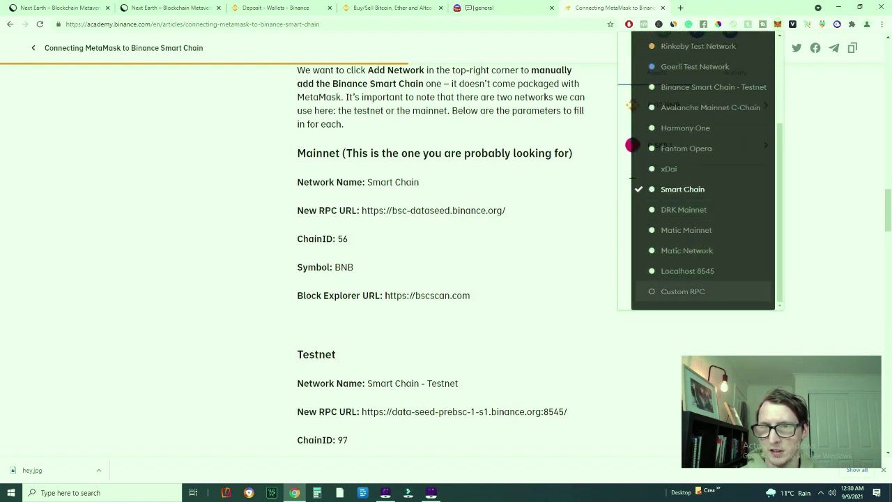
{"action": "left_click", "coordinate": [683, 291]}
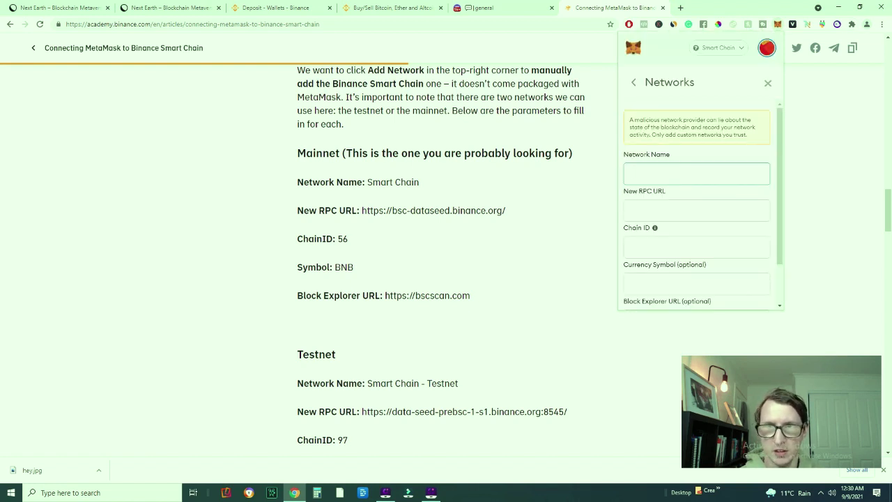
{"action": "type", "text": "Smart"}
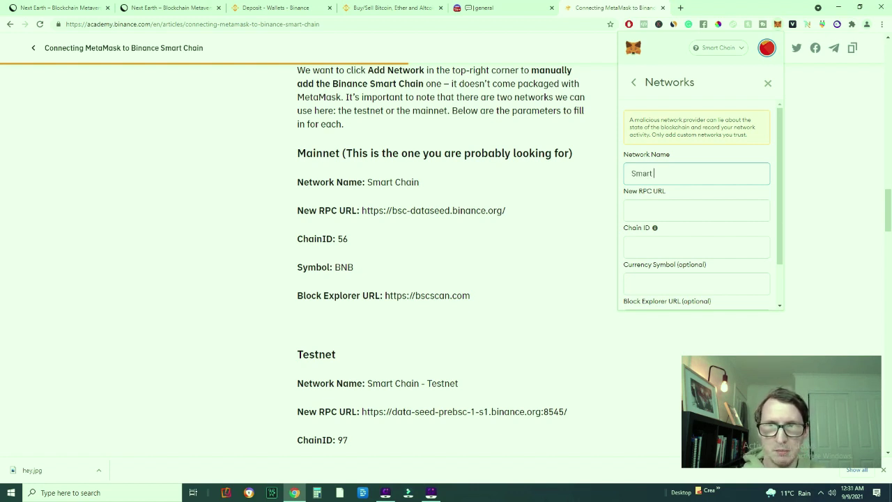
{"action": "type", "text": " Chain"}
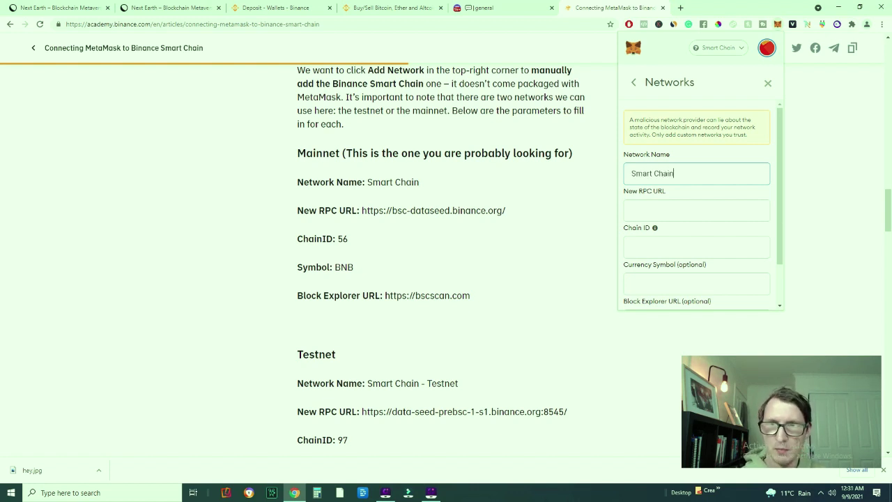
{"action": "left_click", "coordinate": [696, 210]}
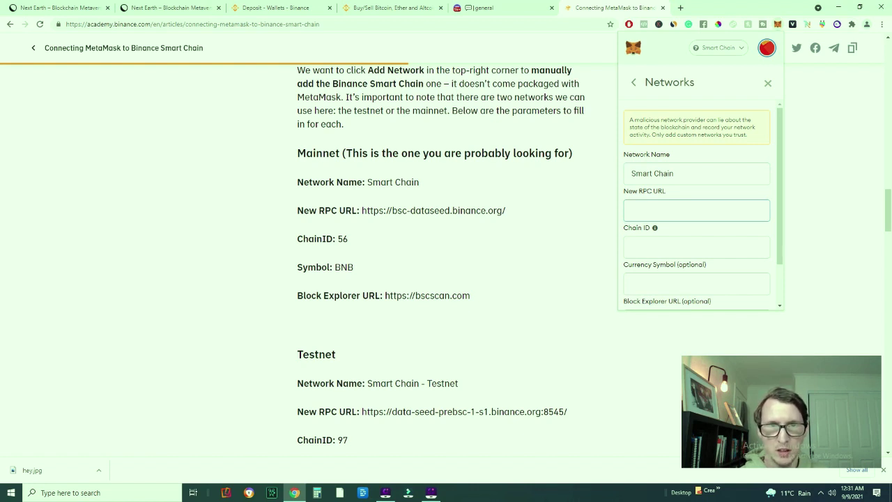
{"action": "left_click", "coordinate": [696, 247]}
{"action": "type", "text": "56"}
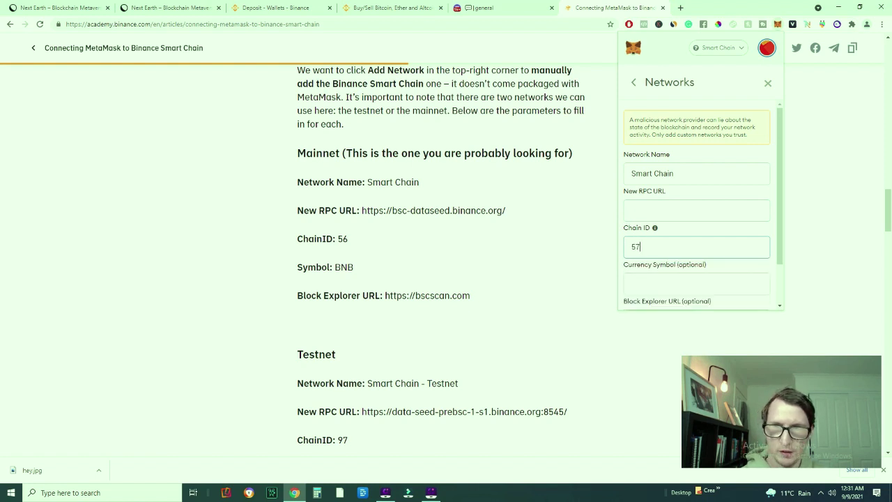
{"action": "left_click", "coordinate": [696, 233]}
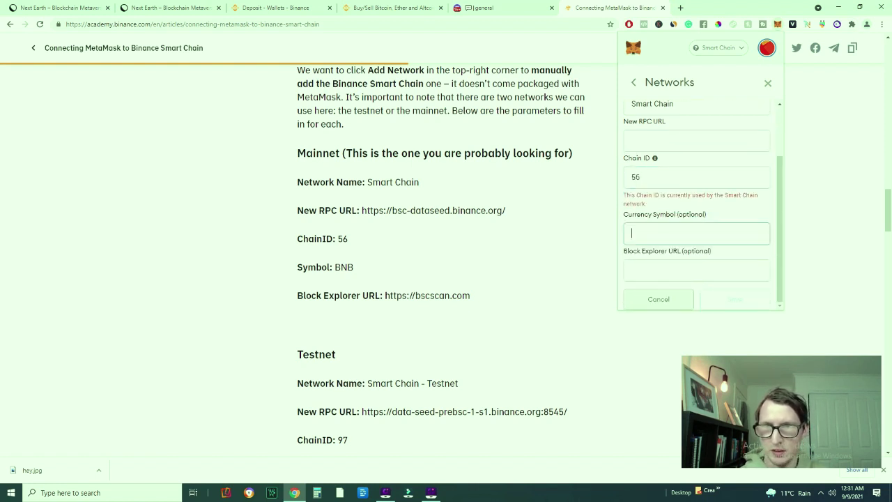
{"action": "type", "text": "bnb"}
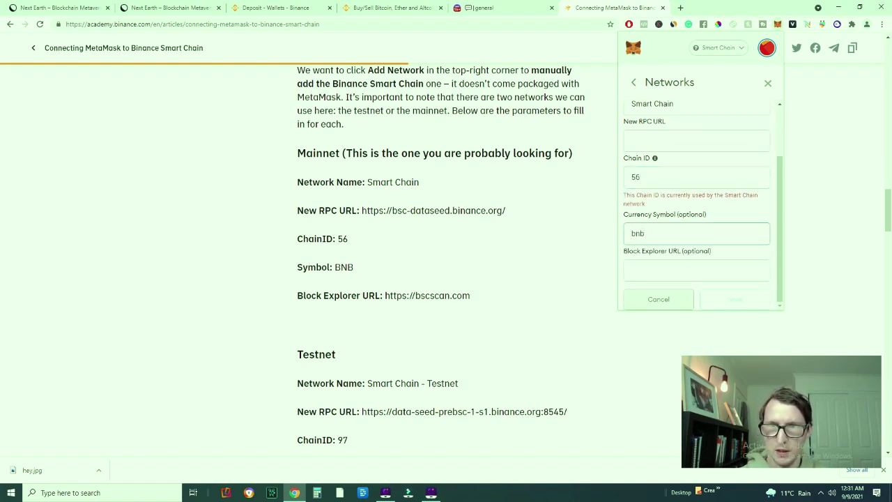
{"action": "left_click", "coordinate": [696, 270]}
{"action": "type", "text": "htt"}
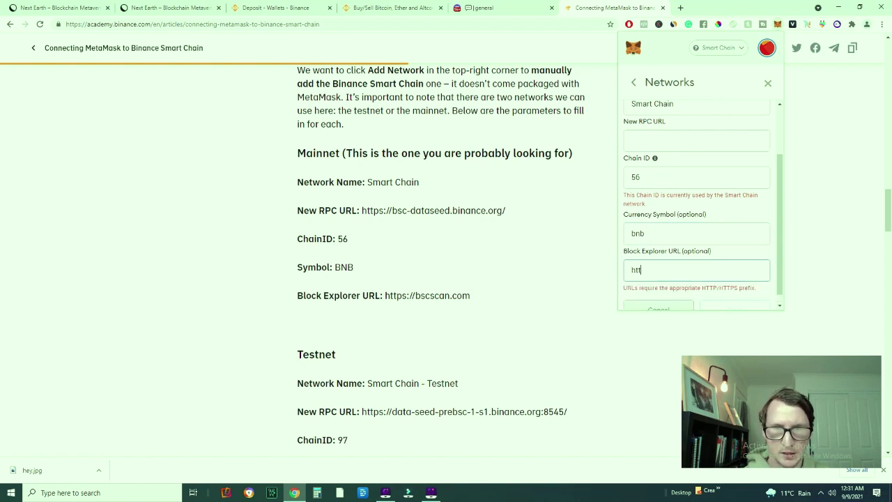
{"action": "type", "text": "ps://"}
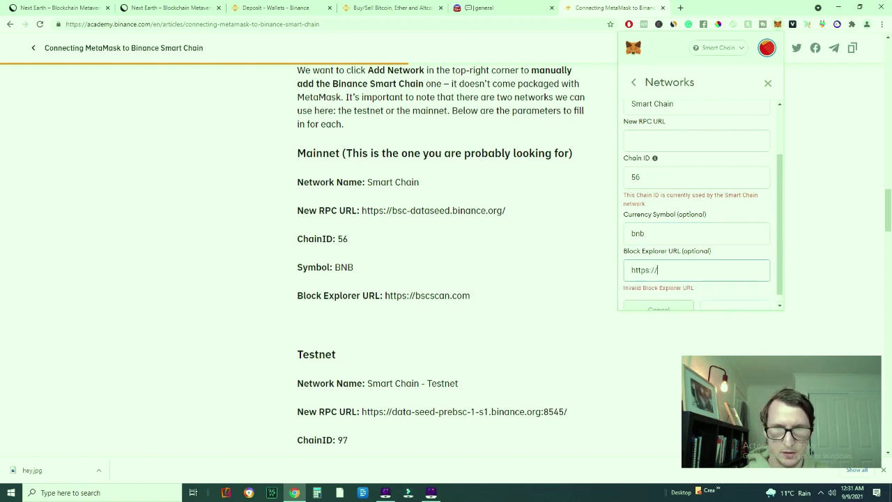
{"action": "type", "text": "bscsc"}
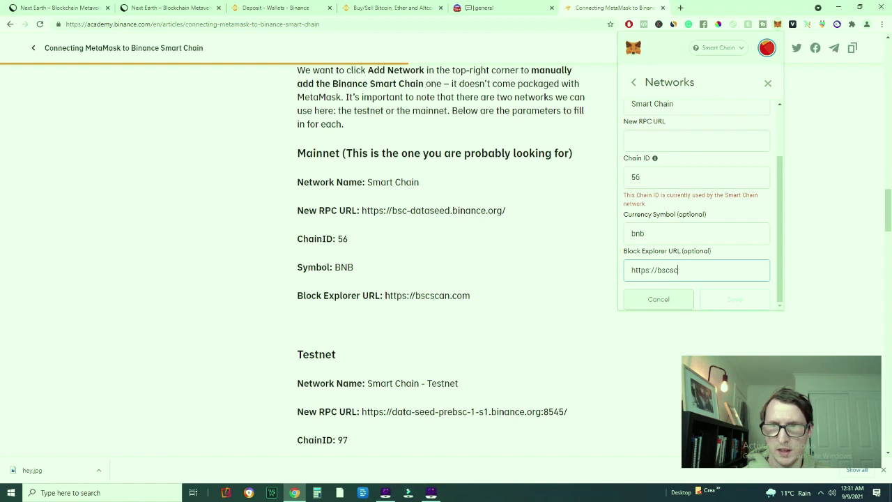
{"action": "type", "text": "an.com"}
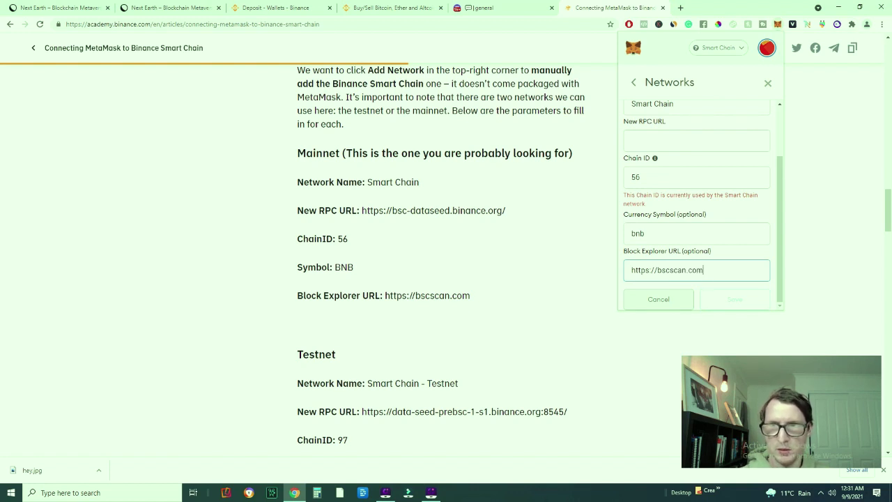
{"action": "scroll", "coordinate": [696, 210], "scroll_direction": "up", "scroll_amount": 2}
{"action": "left_click", "coordinate": [697, 210]}
{"action": "type", "text": "h"}
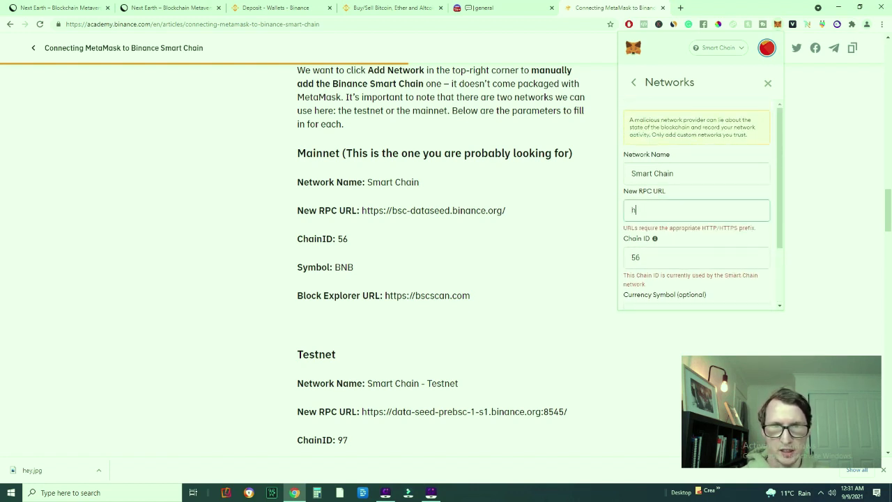
{"action": "type", "text": "ttps:/"}
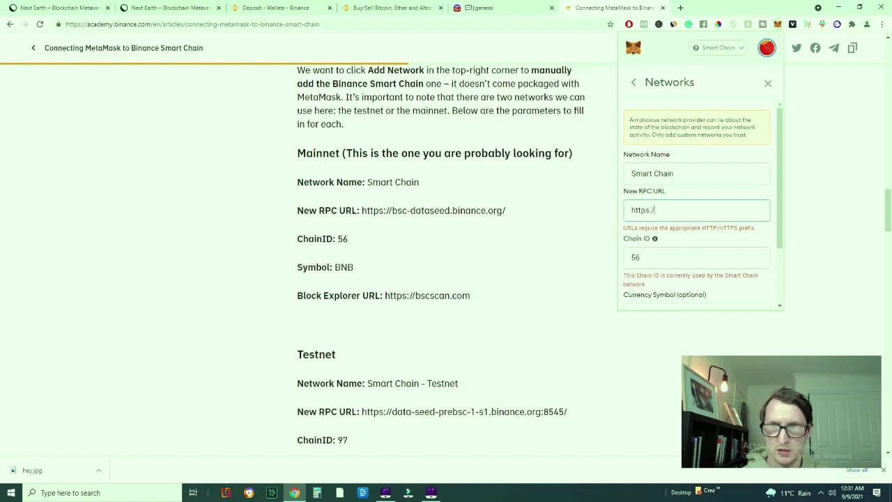
{"action": "type", "text": "/bsc-data"}
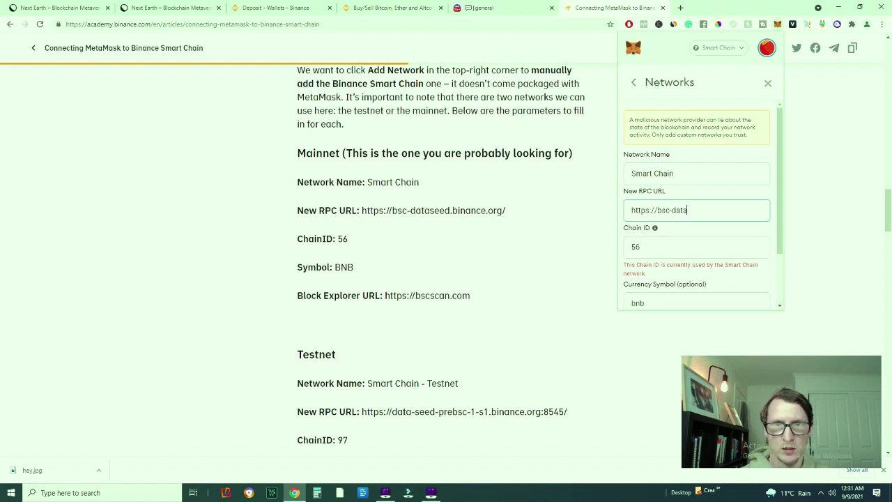
{"action": "type", "text": "seed.bina"}
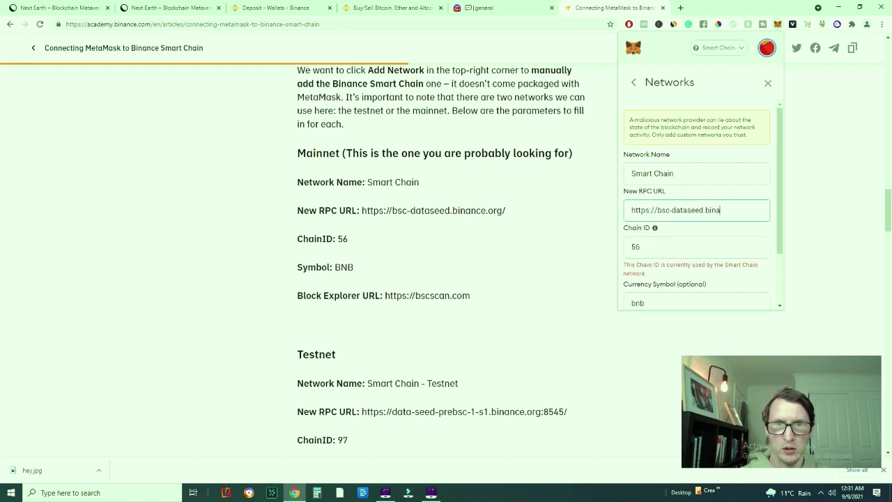
{"action": "type", "text": "nce.org/"}
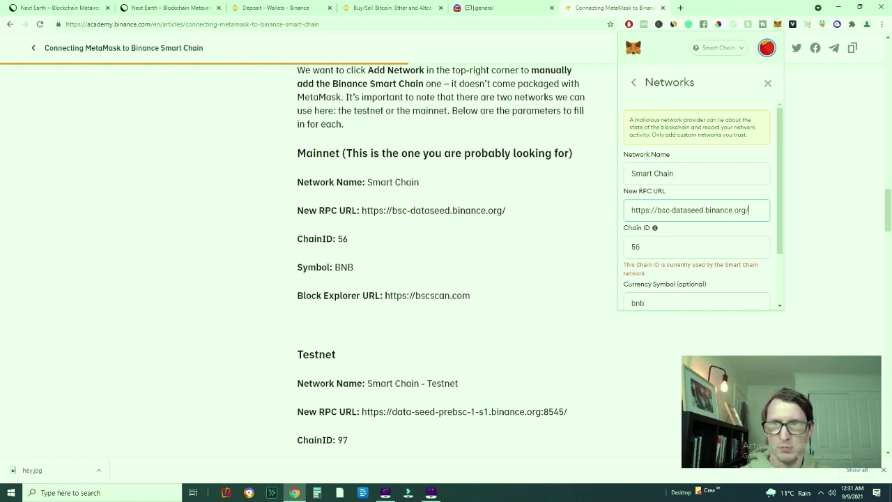
- Cancel the new network form in MetaMask and return to the wallet's account overview
{"action": "scroll", "coordinate": [697, 207], "scroll_direction": "down", "scroll_amount": 1}
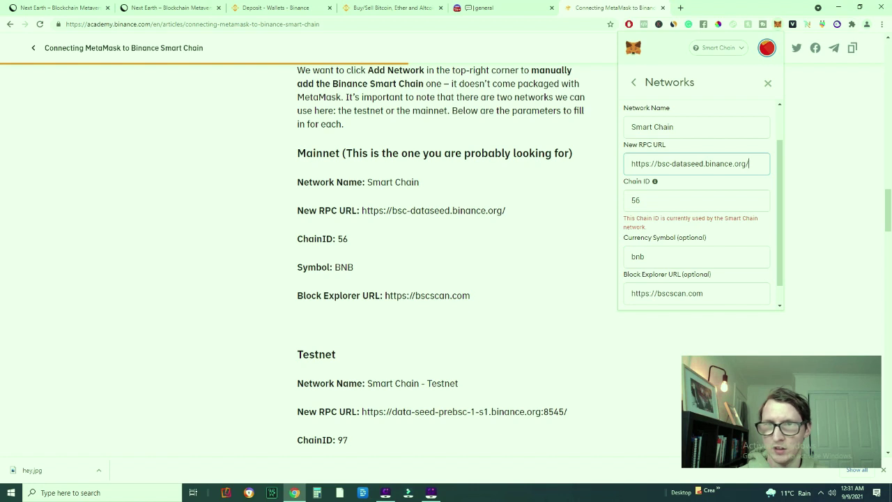
{"action": "scroll", "coordinate": [696, 208], "scroll_direction": "down", "scroll_amount": 1}
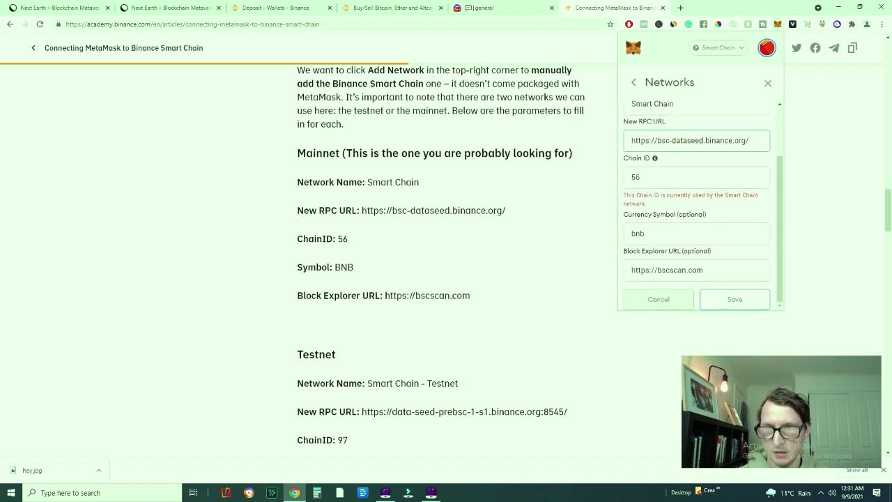
{"action": "left_click", "coordinate": [658, 299]}
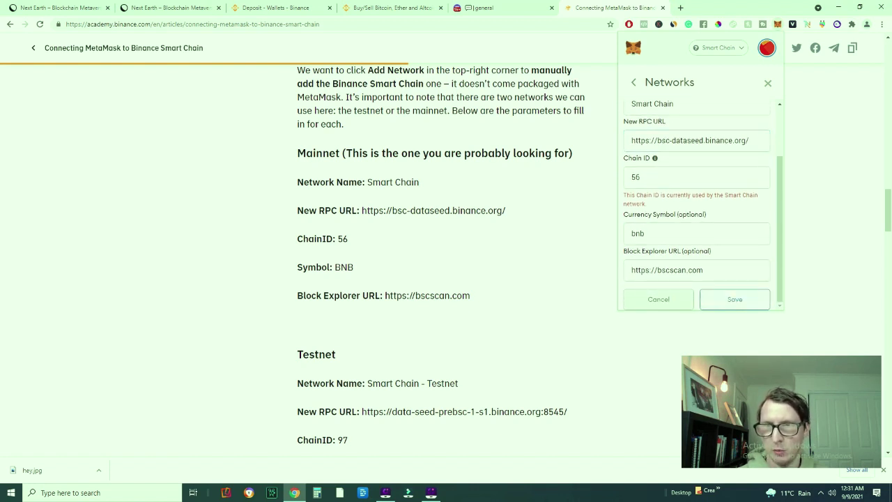
{"action": "scroll", "coordinate": [697, 207], "scroll_direction": "down", "scroll_amount": 5}
{"action": "left_click", "coordinate": [665, 252]}
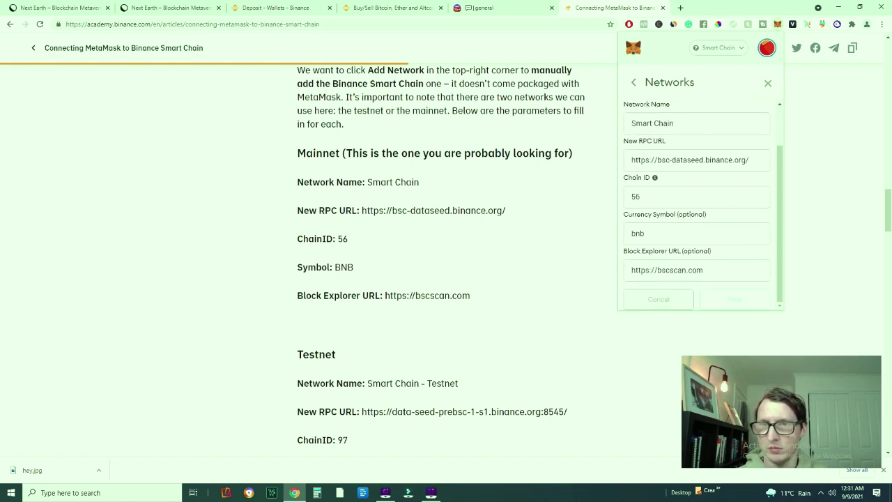
{"action": "left_click", "coordinate": [631, 82]}
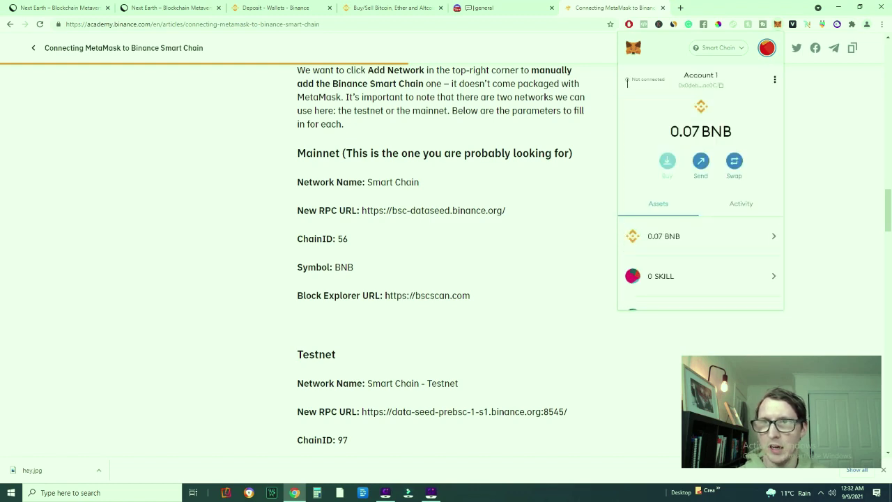
- Review the mainnet network parameters in the Binance Academy article and close the article
{"action": "left_click", "coordinate": [420, 182]}
{"action": "scroll", "coordinate": [420, 182], "scroll_direction": "up", "scroll_amount": 4}
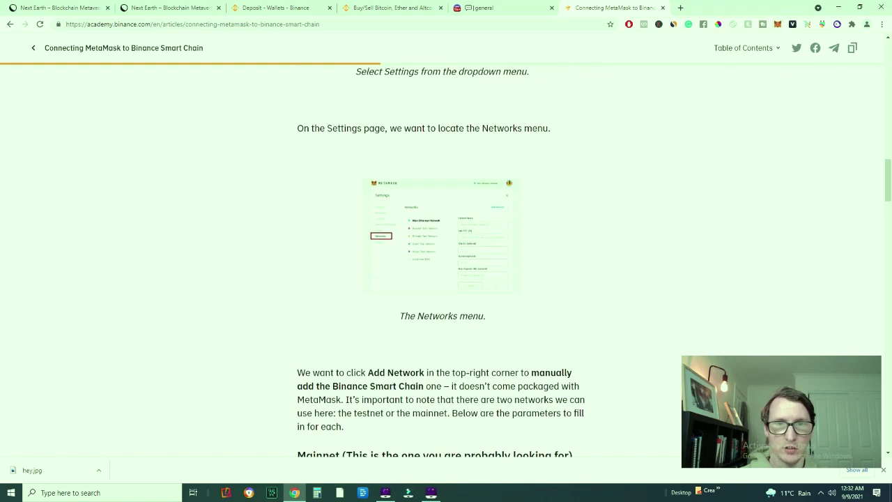
{"action": "scroll", "coordinate": [420, 182], "scroll_direction": "down", "scroll_amount": 2}
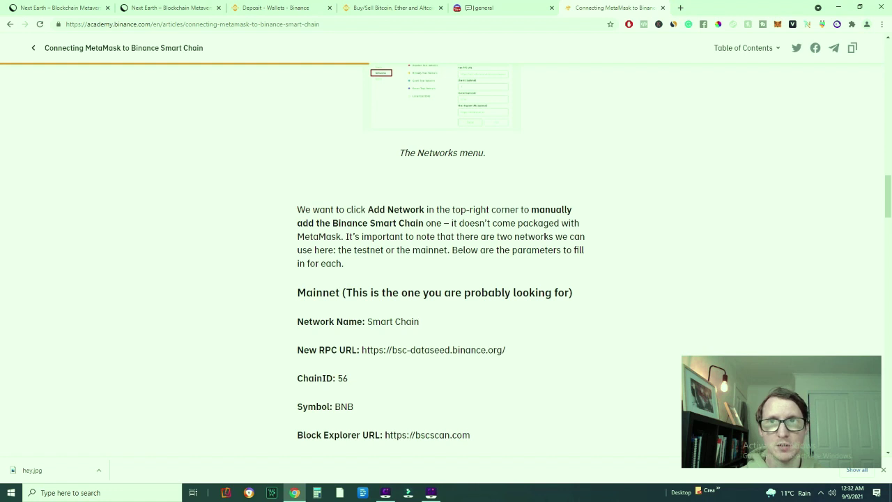
{"action": "scroll", "coordinate": [460, 179], "scroll_direction": "down", "scroll_amount": 2}
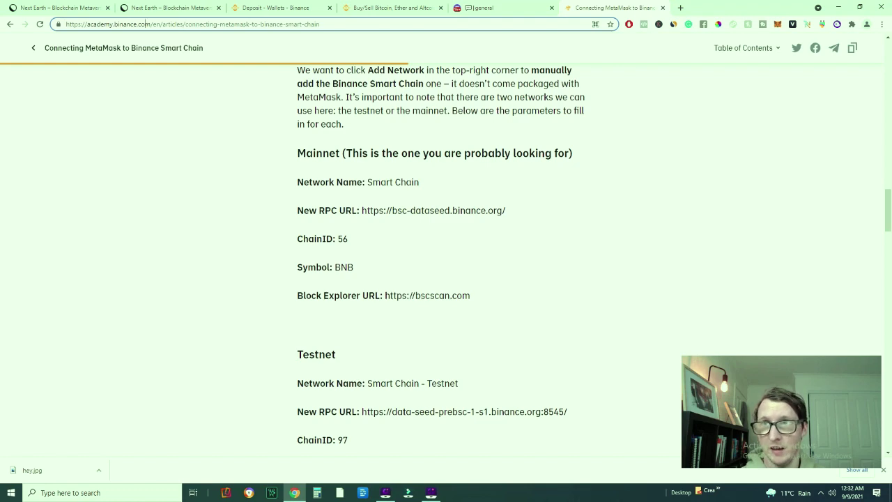
{"action": "scroll", "coordinate": [440, 244], "scroll_direction": "down", "scroll_amount": 2}
{"action": "scroll", "coordinate": [441, 244], "scroll_direction": "up", "scroll_amount": 1}
{"action": "key", "text": "ctrl+w"}
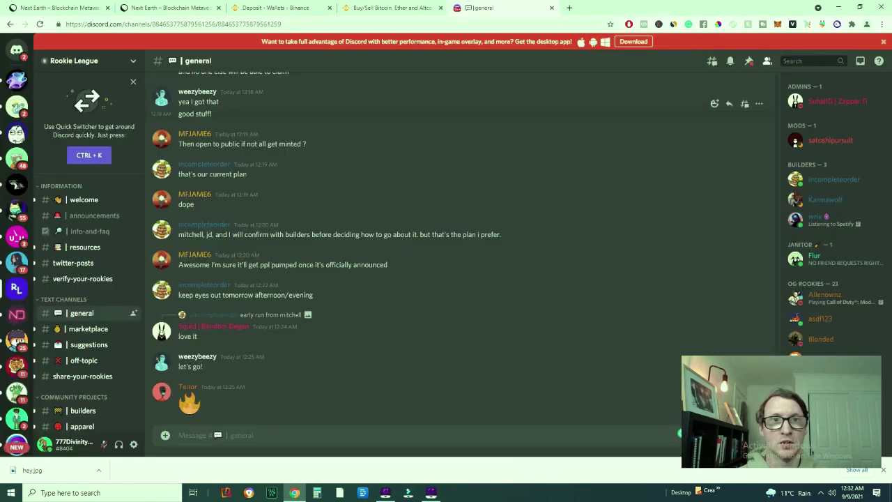
- Return to the Next Earth page, sign its pending MetaMask signature requests and close the wallet
{"action": "key", "text": "ctrl+shift+Tab"}
{"action": "key", "text": "ctrl+shift+Tab"}
{"action": "key", "text": "ctrl+shift+Tab"}
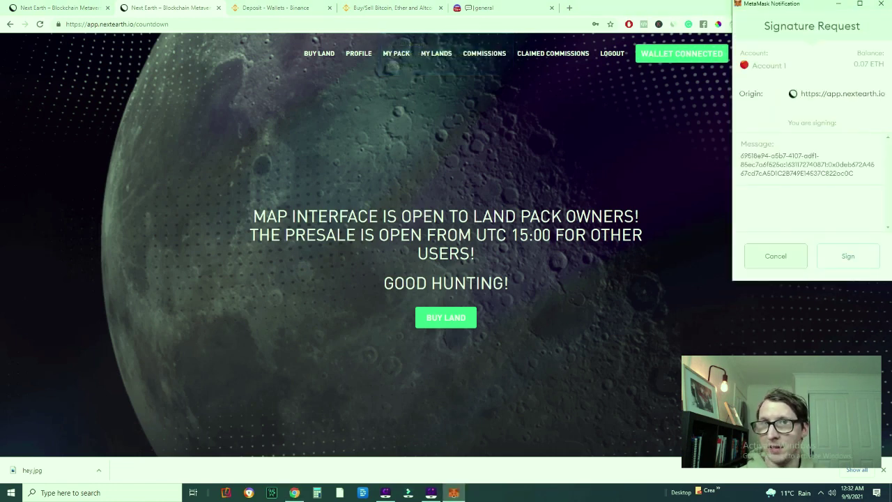
{"action": "left_click", "coordinate": [848, 256]}
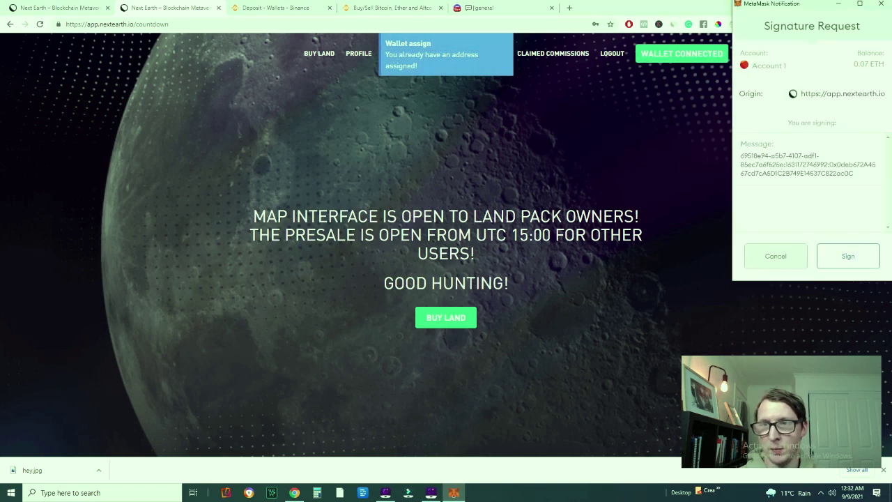
{"action": "left_click", "coordinate": [848, 256]}
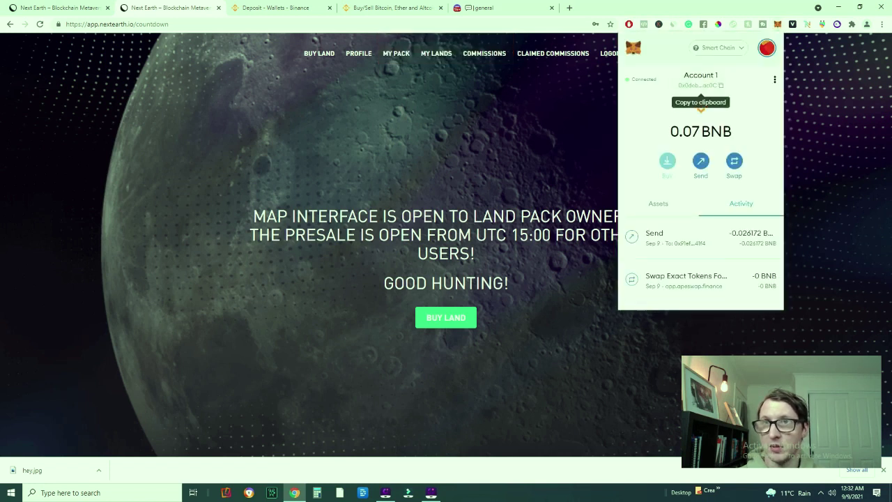
{"action": "key", "text": "Escape"}
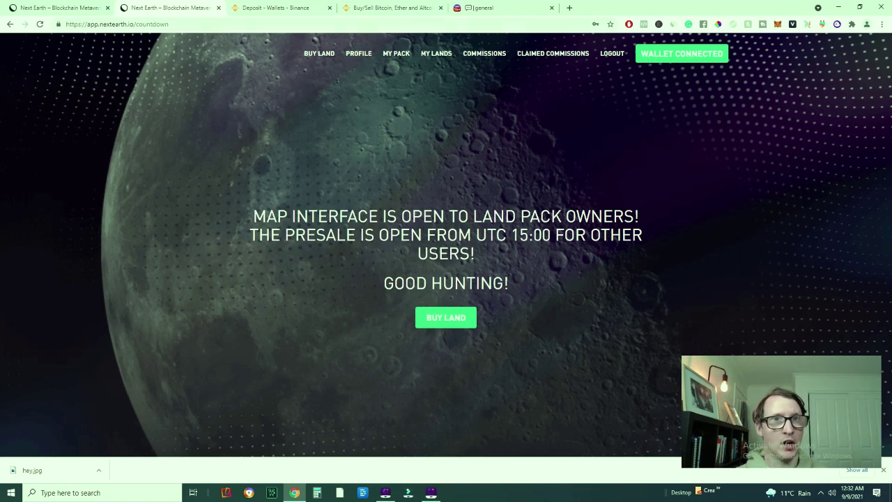
- Switch to Binance and open the crypto purchase page for paying by credit/debit card
{"action": "key", "text": "ctrl+Tab"}
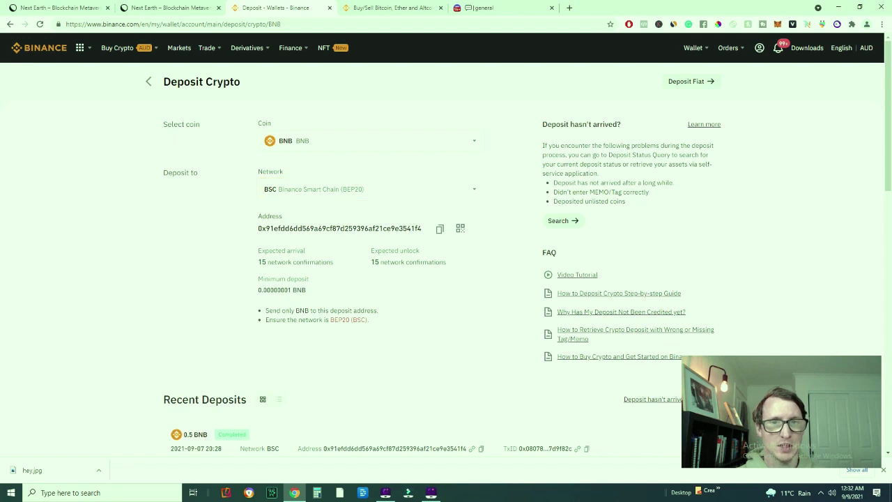
{"action": "mouse_move", "coordinate": [694, 48]}
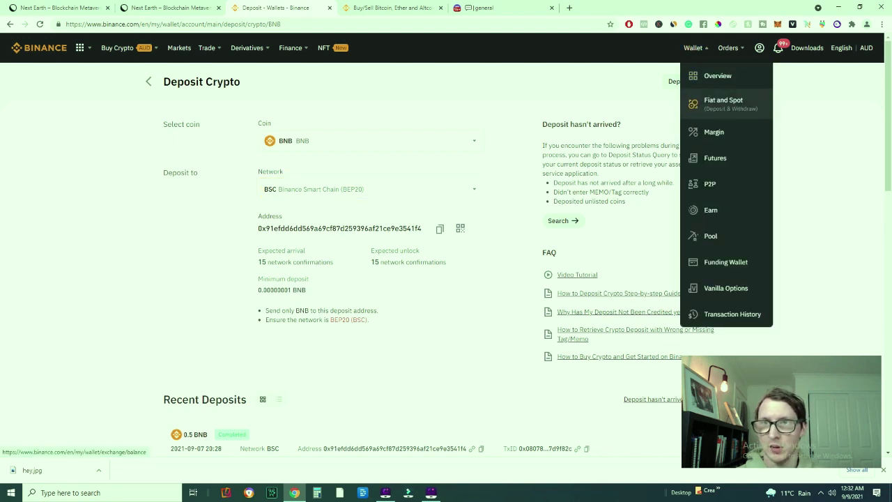
{"action": "left_click", "coordinate": [721, 102]}
{"action": "left_click", "coordinate": [40, 48]}
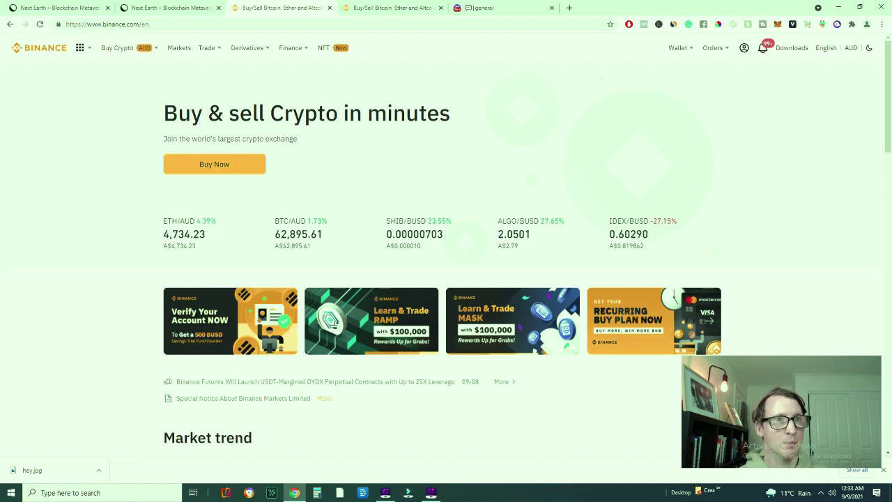
{"action": "mouse_move", "coordinate": [117, 48]}
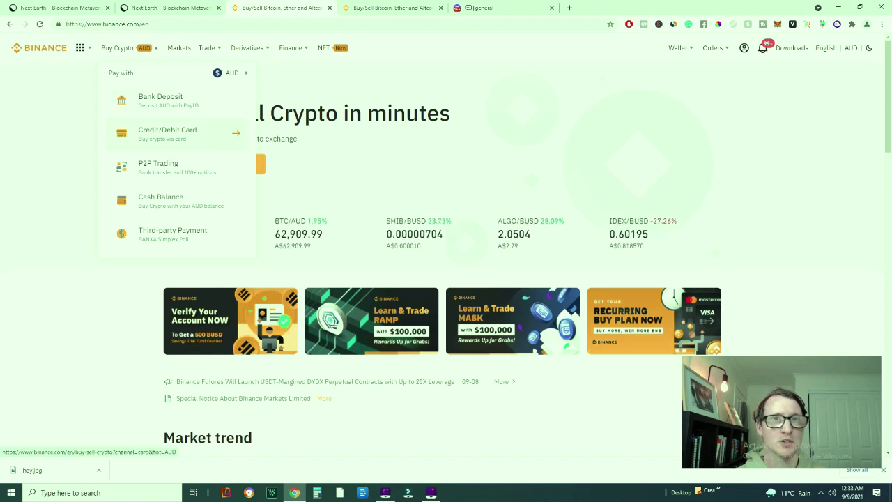
{"action": "left_click", "coordinate": [167, 132]}
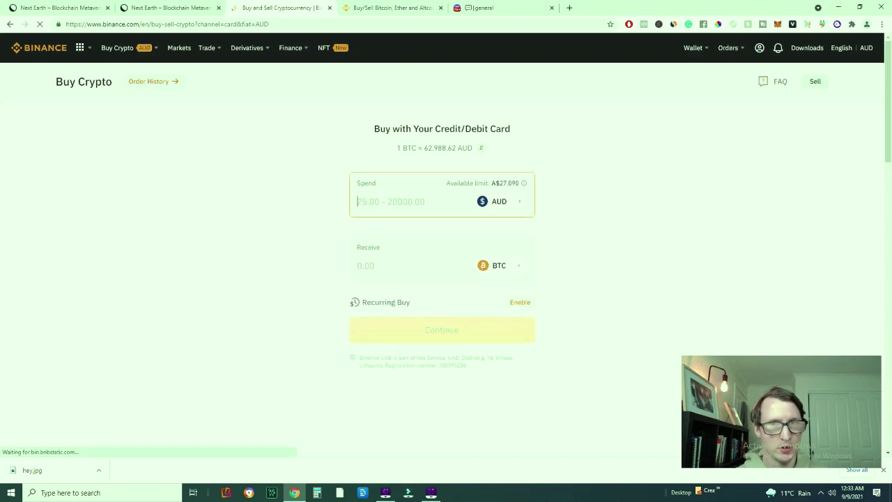
- Set the card purchase to spend 25 AUD and choose BNB as the crypto to receive
{"action": "type", "text": "25"}
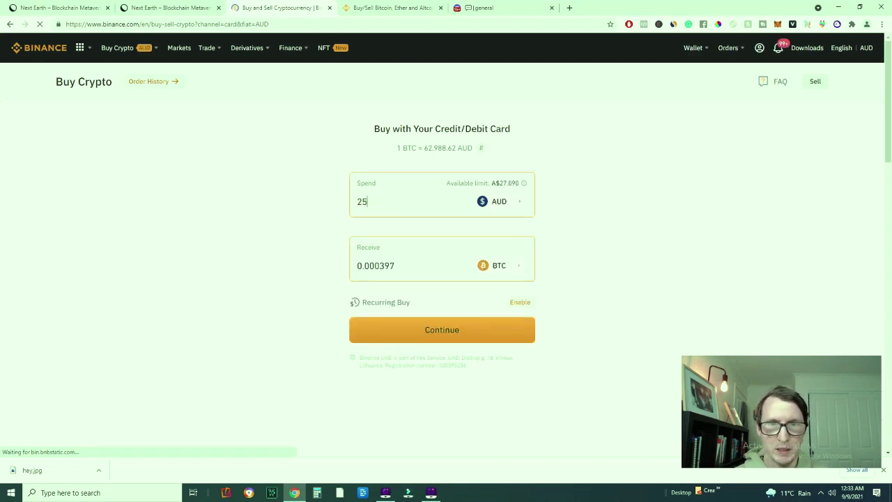
{"action": "left_click", "coordinate": [499, 266]}
{"action": "type", "text": "BVBN"}
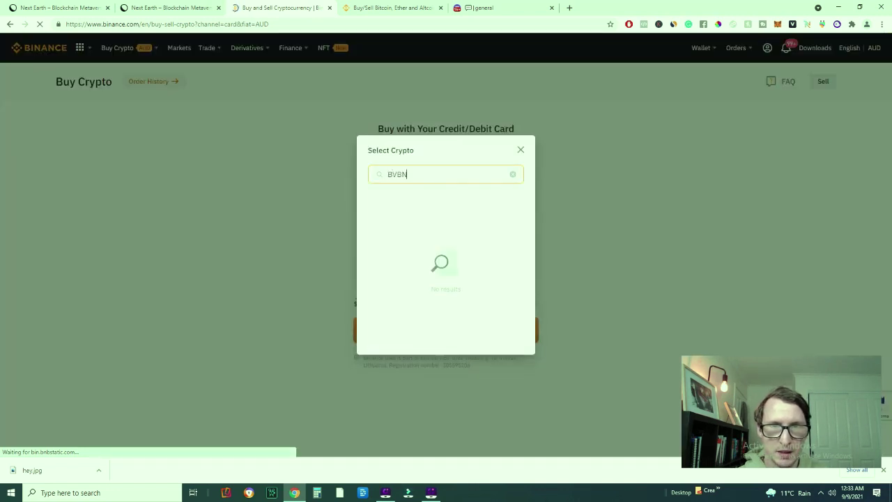
{"action": "key", "text": "BackSpace"}
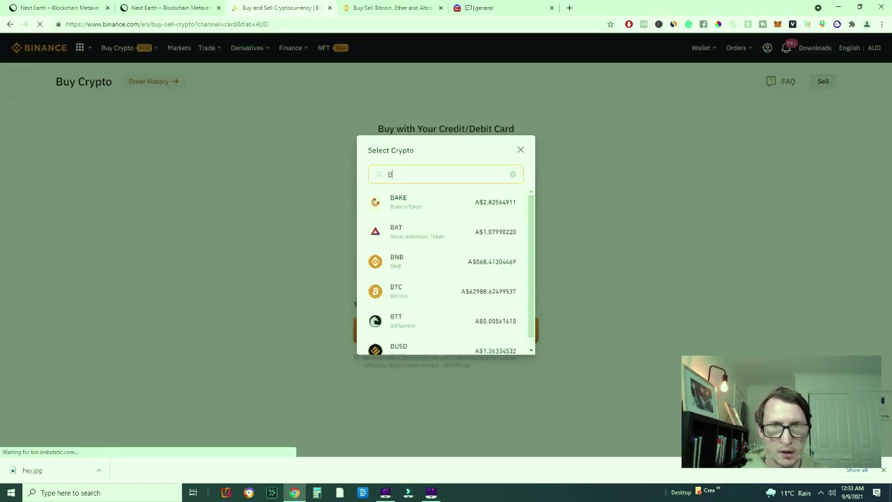
{"action": "type", "text": "NB"}
{"action": "left_click", "coordinate": [418, 202]}
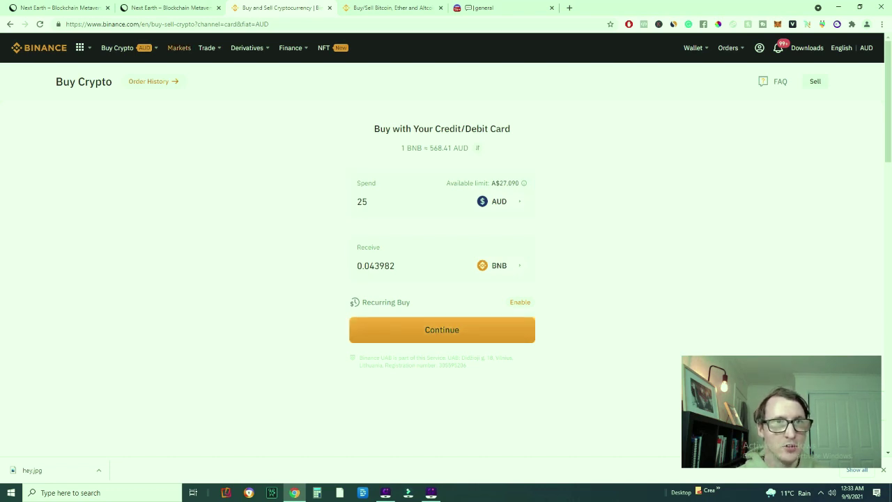
- Open the Fiat and Spot wallet to view the coin balances
{"action": "mouse_move", "coordinate": [693, 47]}
{"action": "left_click", "coordinate": [723, 104]}
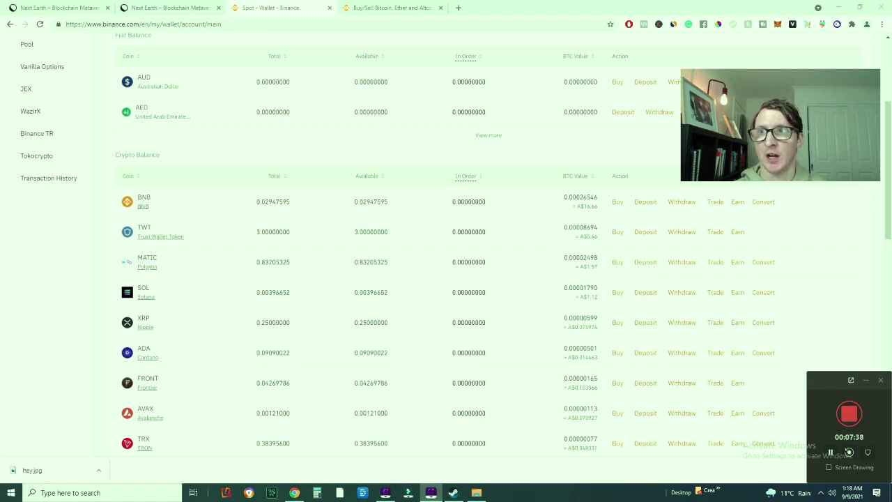
{"action": "key", "text": "alt+Tab"}
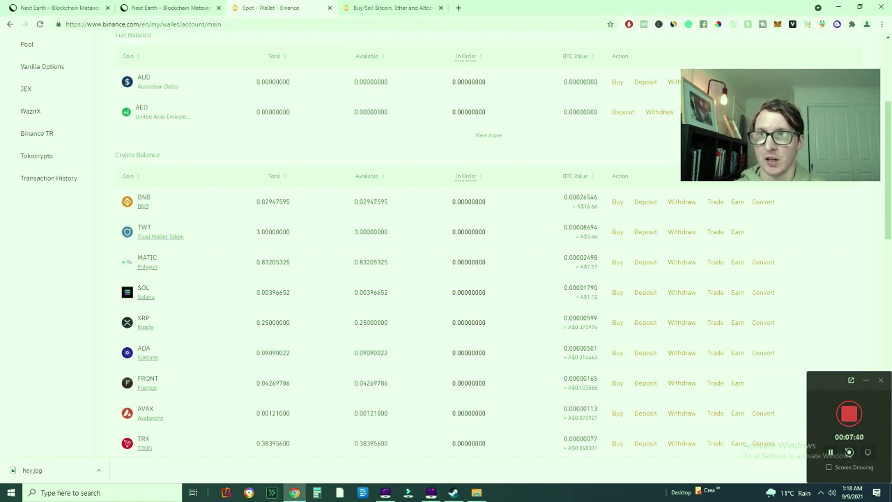
- Open the MetaMask wallet, select the Smart Chain network and close the wallet
{"action": "left_click", "coordinate": [778, 24]}
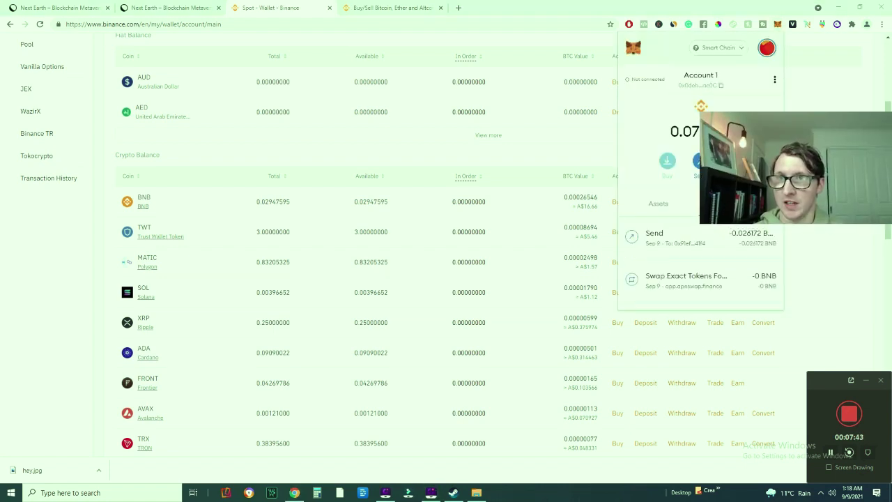
{"action": "left_click", "coordinate": [718, 48]}
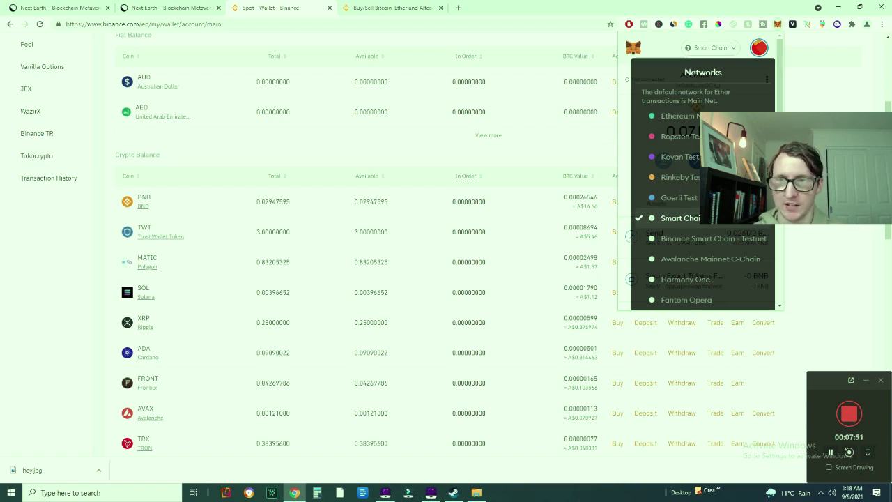
{"action": "left_click", "coordinate": [672, 219]}
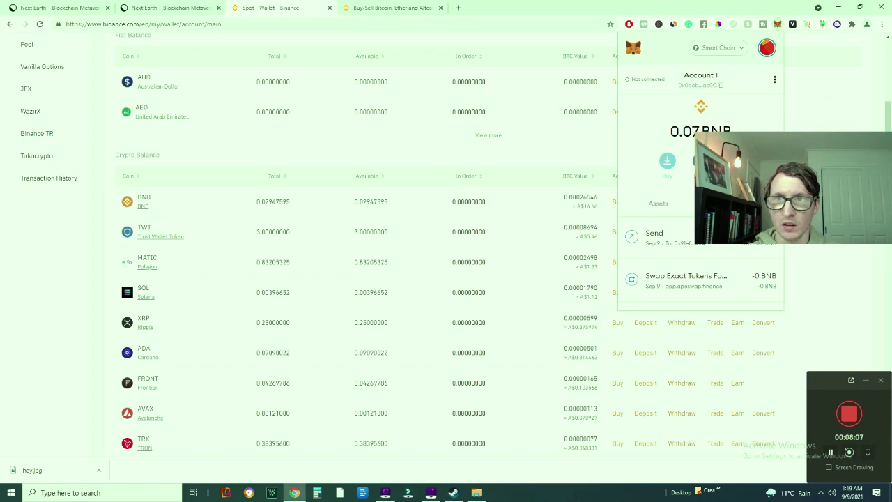
{"action": "left_click", "coordinate": [500, 135]}
- Reopen the Fiat and Spot wallet and start a withdrawal of BNB
{"action": "left_click", "coordinate": [487, 134]}
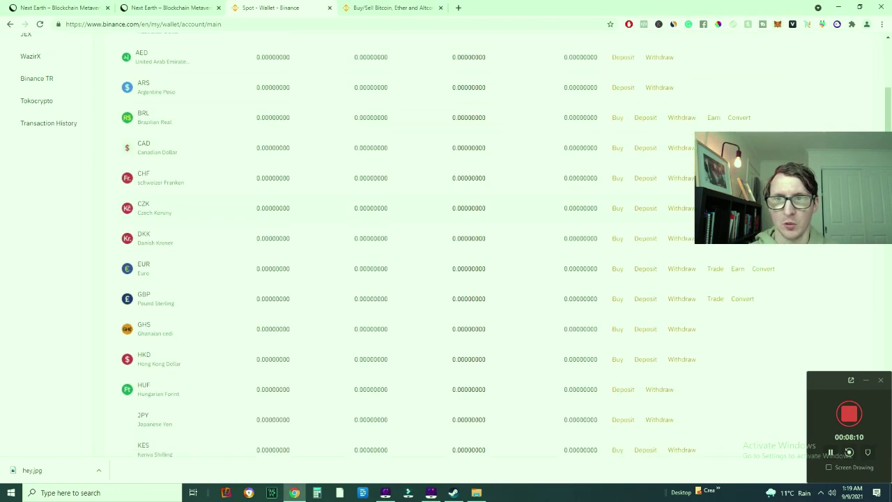
{"action": "scroll", "coordinate": [488, 209], "scroll_direction": "up", "scroll_amount": 5}
{"action": "mouse_move", "coordinate": [696, 48]}
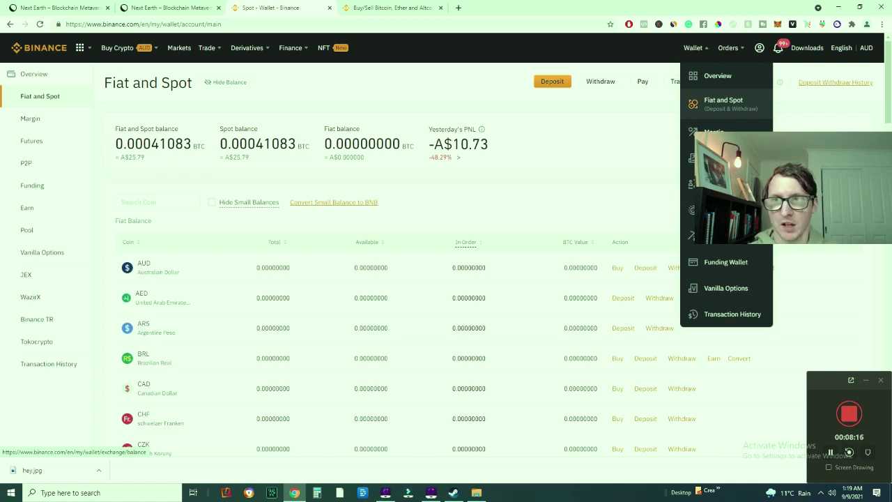
{"action": "left_click", "coordinate": [723, 103]}
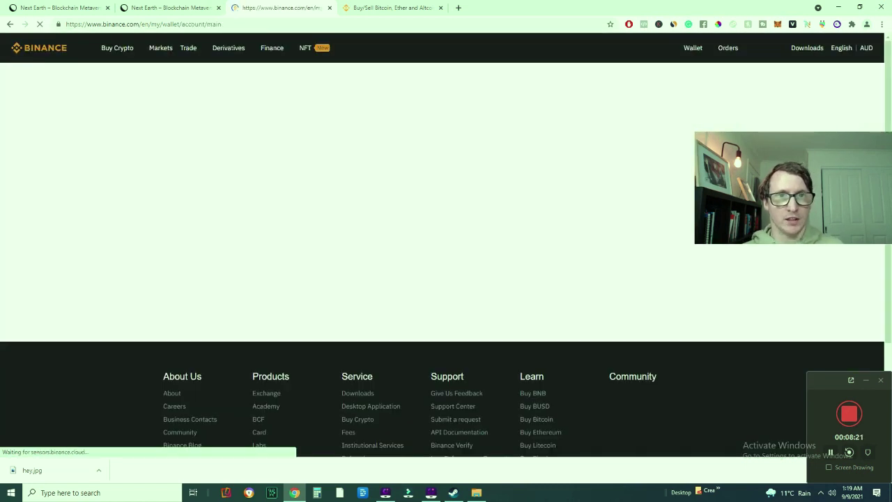
{"action": "scroll", "coordinate": [488, 237], "scroll_direction": "down", "scroll_amount": 1}
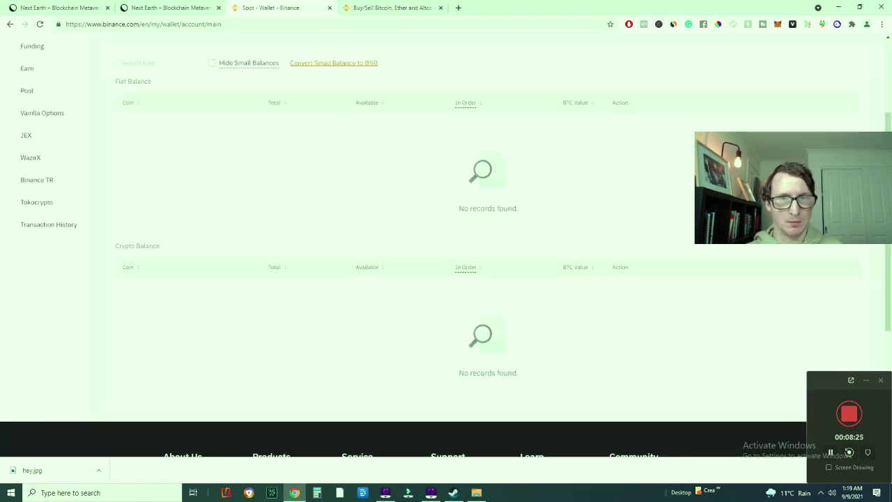
{"action": "scroll", "coordinate": [487, 237], "scroll_direction": "up", "scroll_amount": 1}
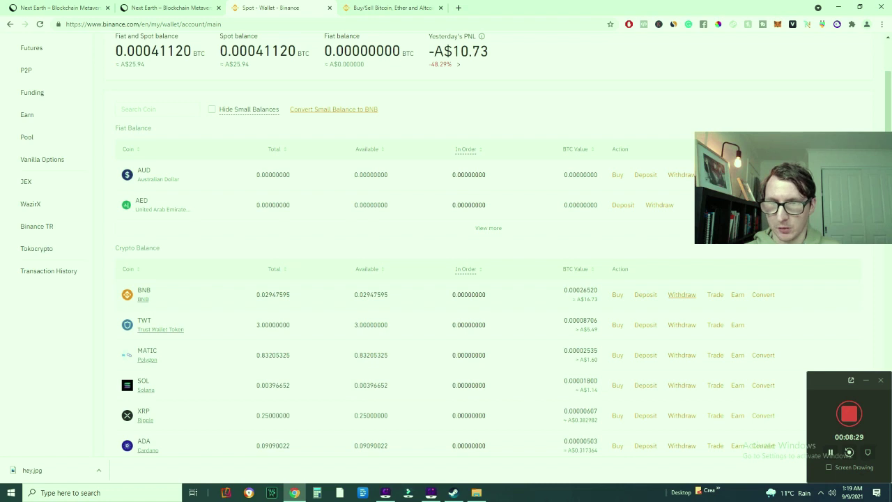
{"action": "left_click", "coordinate": [681, 294]}
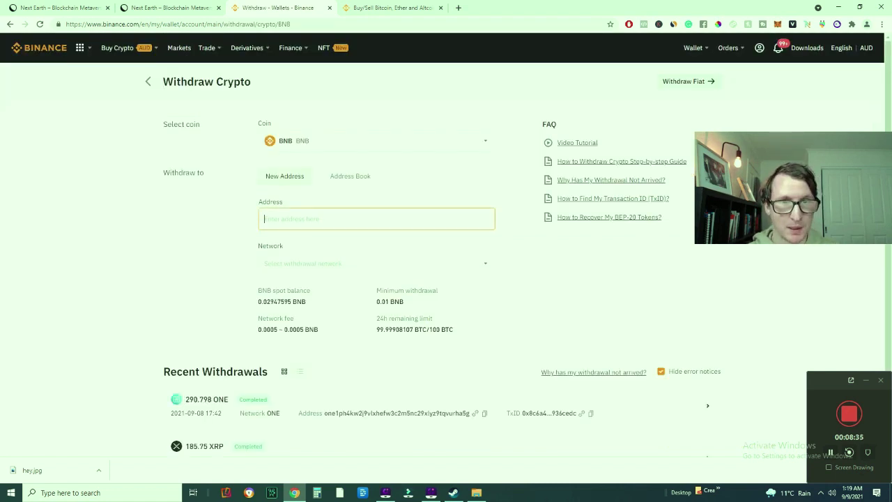
- Paste the MetaMask wallet address as the withdrawal address and set the amount to the maximum, 0.02947595 BNB
{"action": "right_click", "coordinate": [318, 223]}
{"action": "left_click", "coordinate": [348, 291]}
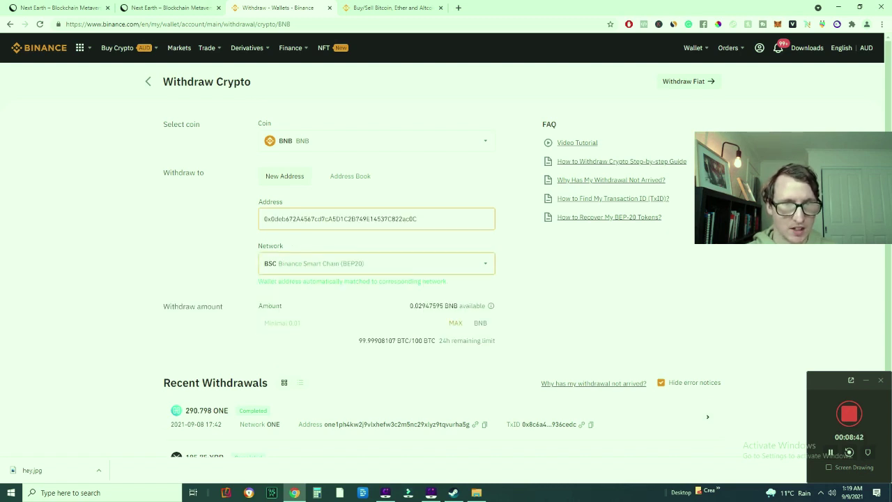
{"action": "left_click", "coordinate": [448, 322]}
{"action": "left_click", "coordinate": [454, 322]}
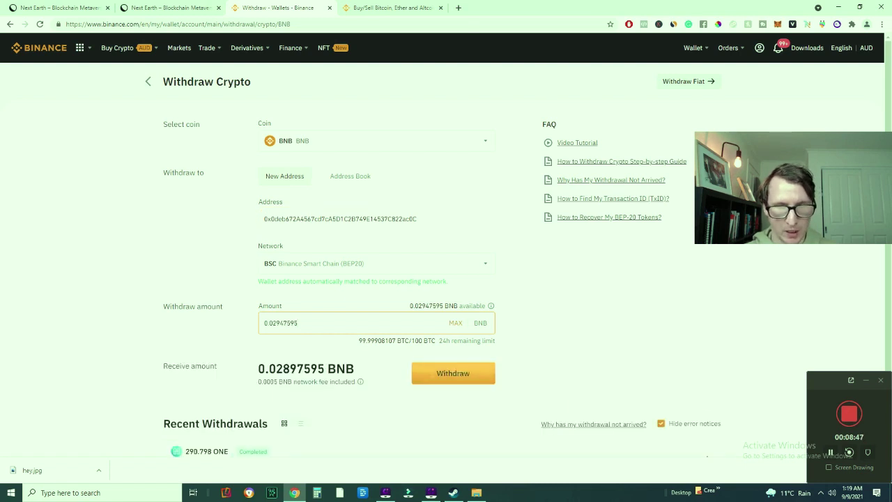
- Submit the BNB withdrawal, confirming BSC as the transfer network and continuing past the withdrawal summary
{"action": "left_click", "coordinate": [453, 373]}
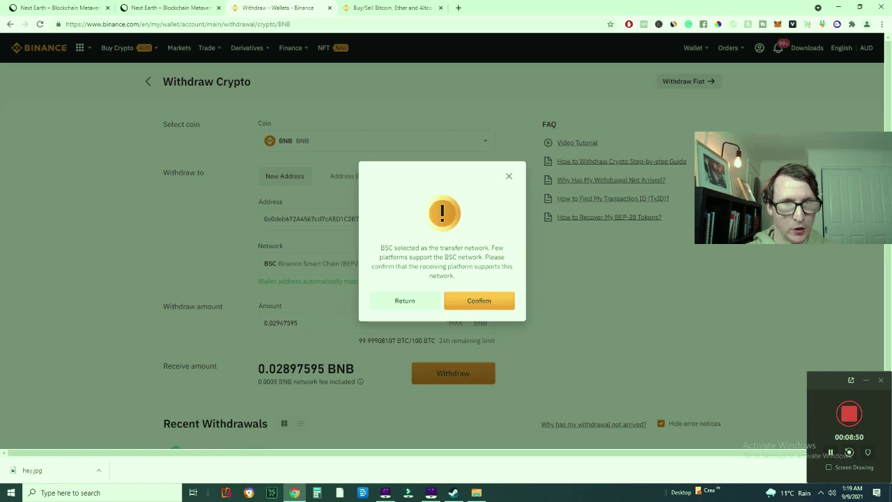
{"action": "left_click", "coordinate": [479, 300]}
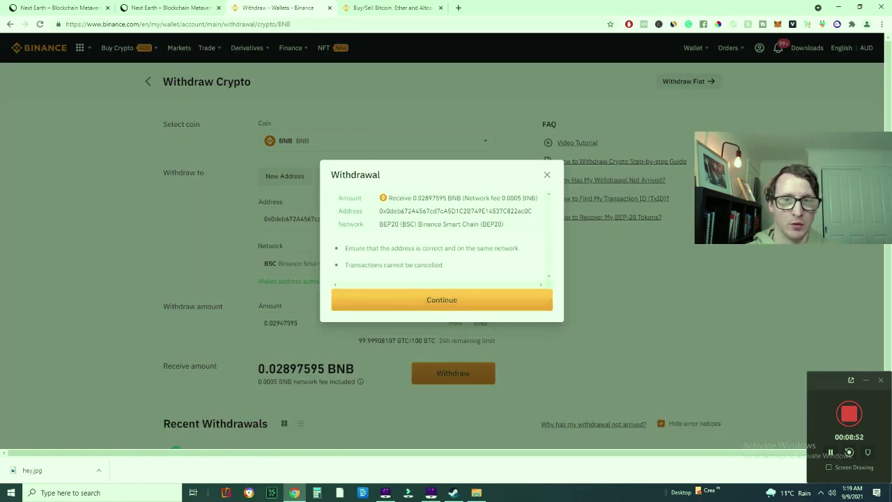
{"action": "left_click", "coordinate": [479, 301]}
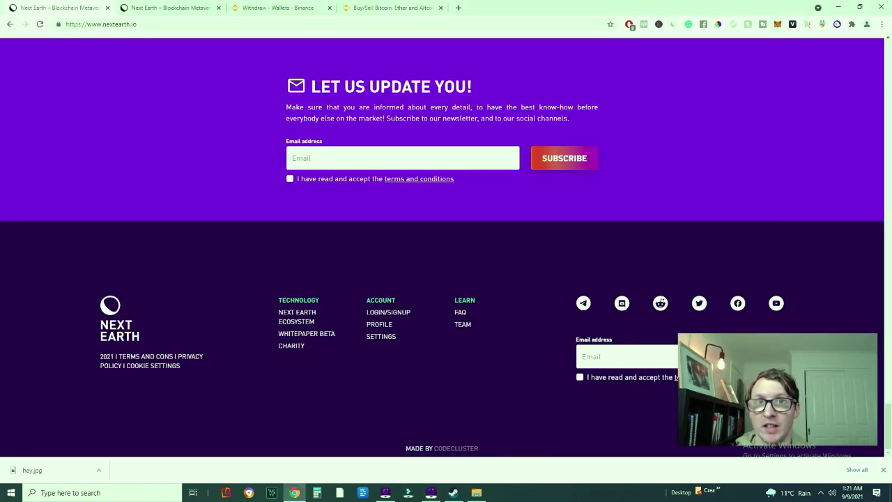
- Open the MetaMask wallet on the Next Earth page to check its BNB balance, and close it
{"action": "left_click", "coordinate": [778, 24]}
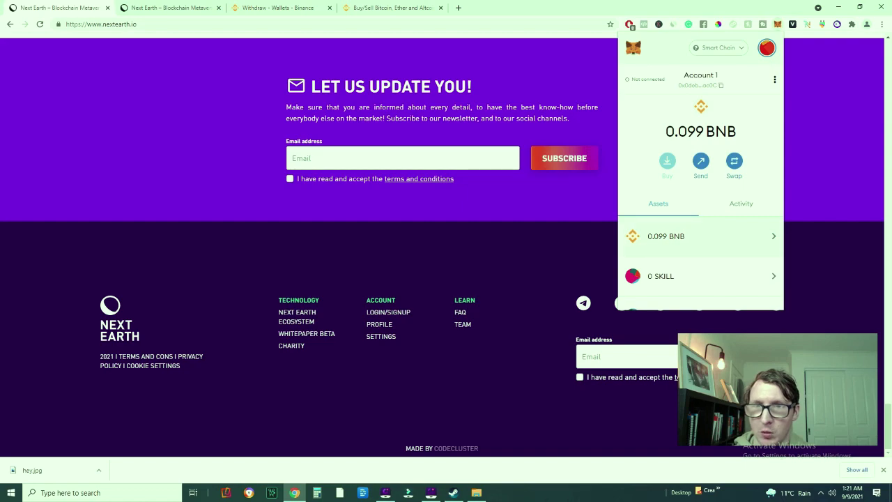
{"action": "left_click", "coordinate": [529, 216]}
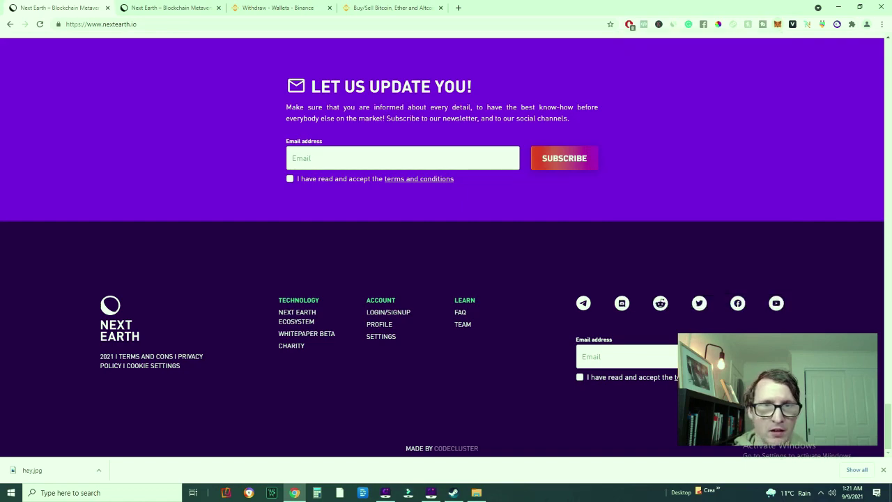
{"action": "scroll", "coordinate": [529, 216], "scroll_direction": "up", "scroll_amount": 10}
- Switch to the Next Earth app page with the connected wallet and open the land-buying map
{"action": "key", "text": "ctrl+Tab"}
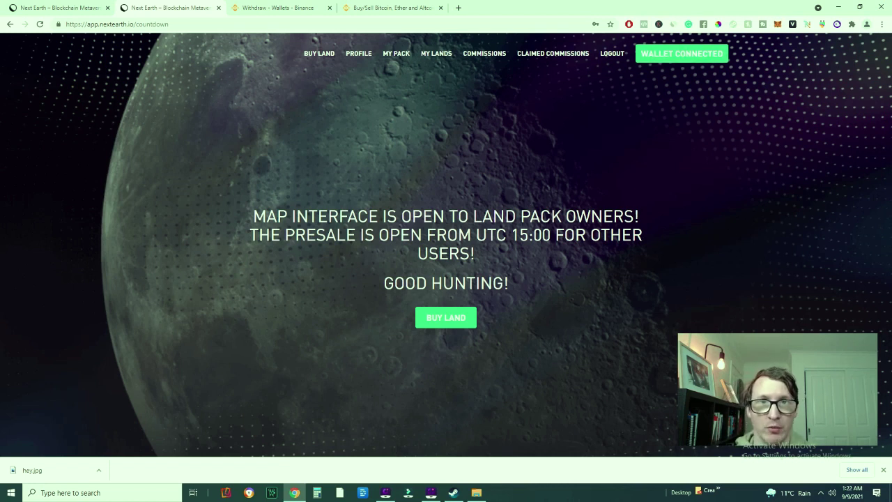
{"action": "left_click", "coordinate": [319, 53]}
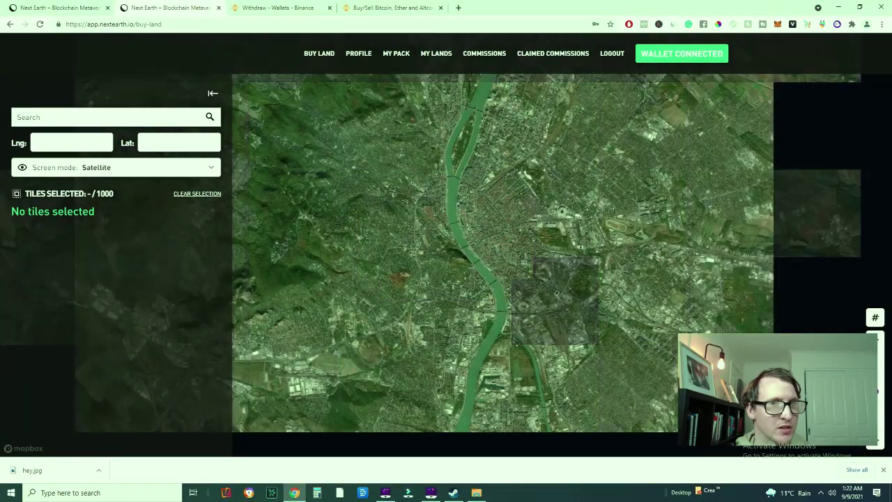
- Look through the map's available screen modes and keep Satellite
{"action": "left_click", "coordinate": [115, 167]}
{"action": "key", "text": "Down"}
{"action": "key", "text": "Down"}
{"action": "key", "text": "Down"}
{"action": "key", "text": "Down"}
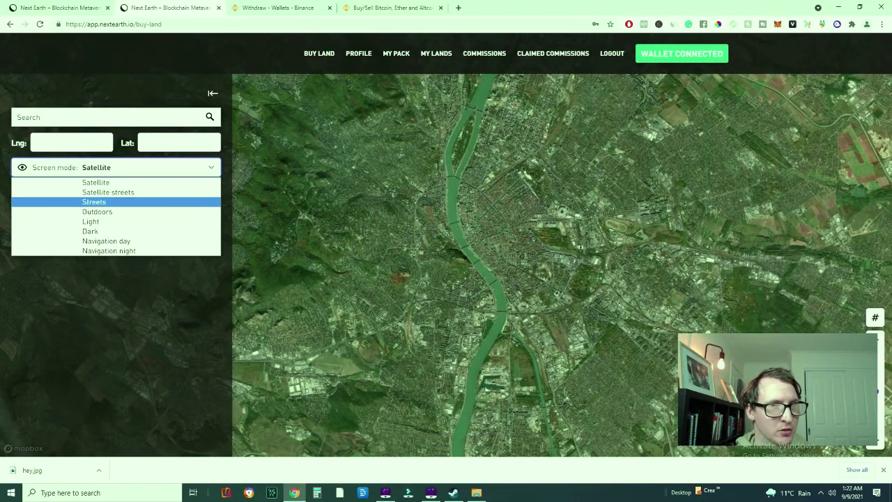
{"action": "key", "text": "Up"}
{"action": "key", "text": "Up"}
{"action": "key", "text": "Up"}
{"action": "key", "text": "Up"}
{"action": "key", "text": "Return"}
- Search the map for "Austr" and go to Australian Capital Territory, Australia
{"action": "left_click", "coordinate": [104, 117]}
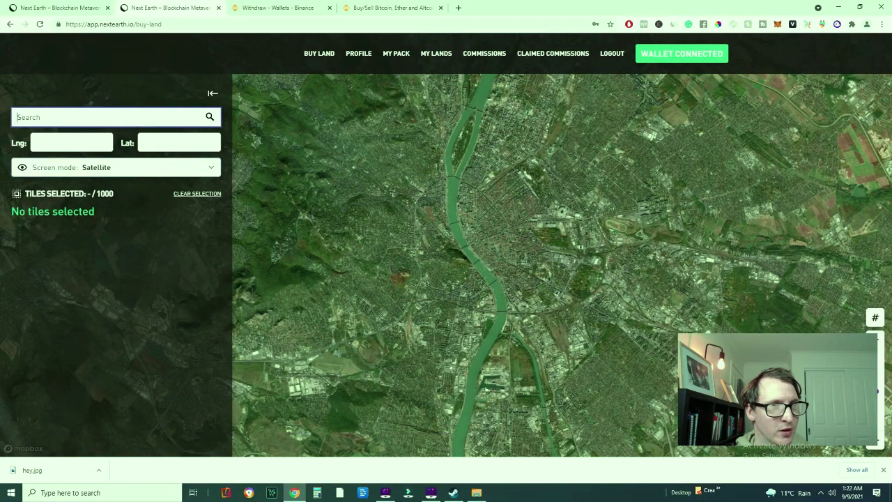
{"action": "type", "text": "A"}
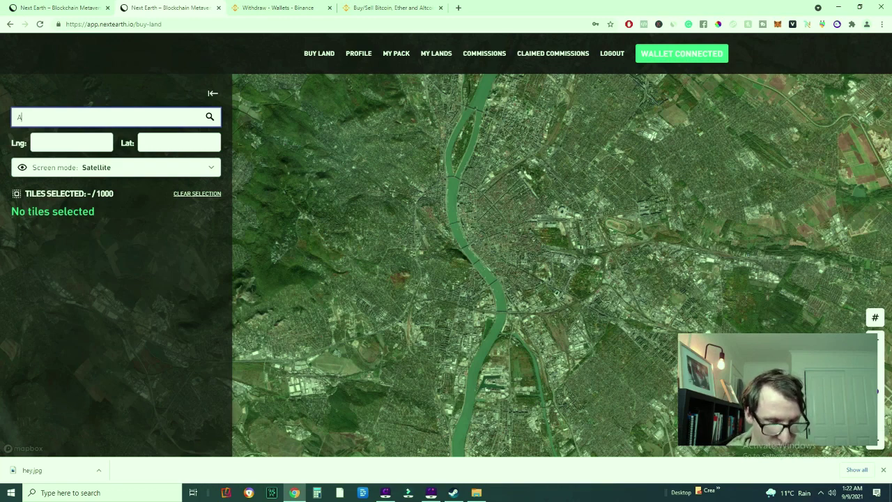
{"action": "type", "text": "ustr"}
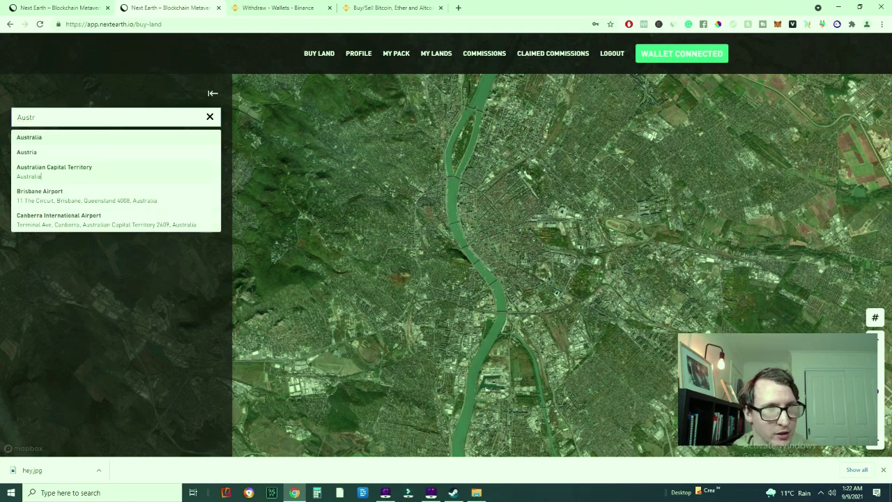
{"action": "left_click", "coordinate": [54, 171]}
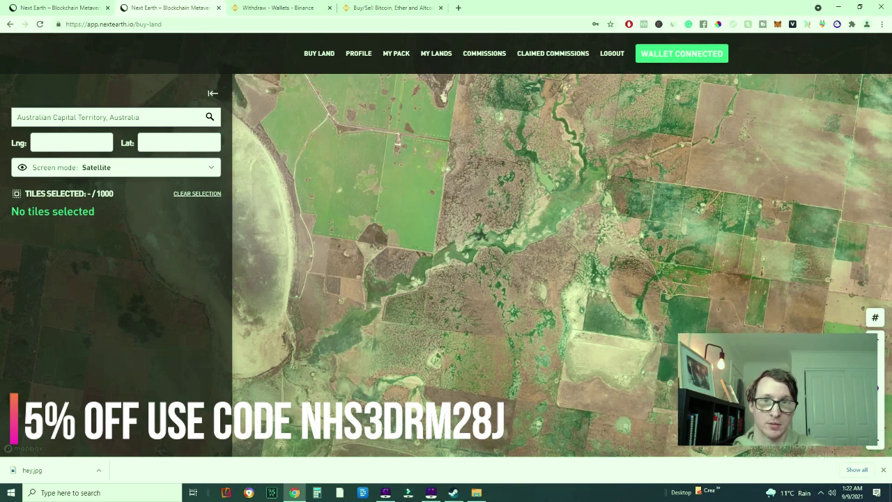
- Select a rectangular block of 48 tiles in the green field below the dirt road
{"action": "scroll", "coordinate": [356, 163], "scroll_direction": "up", "scroll_amount": 8}
{"action": "left_click_drag", "start_coordinate": [488, 189], "coordinate": [523, 322]}
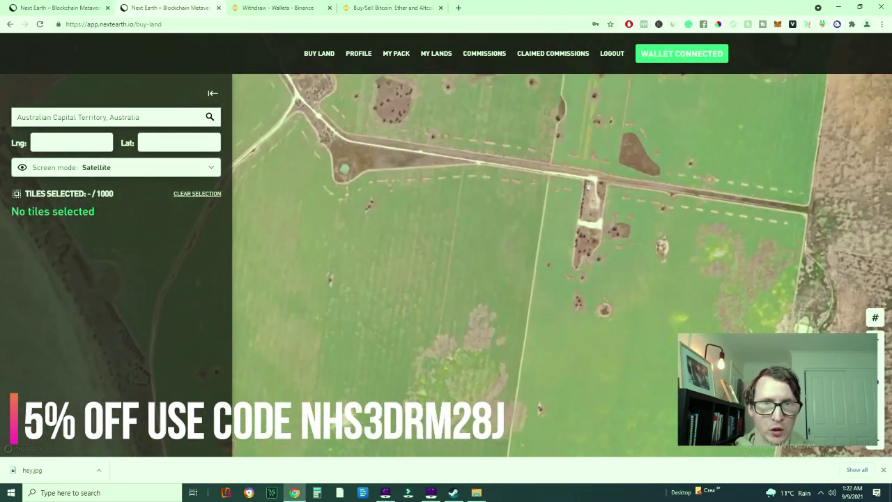
{"action": "scroll", "coordinate": [439, 330], "scroll_direction": "up", "scroll_amount": 3}
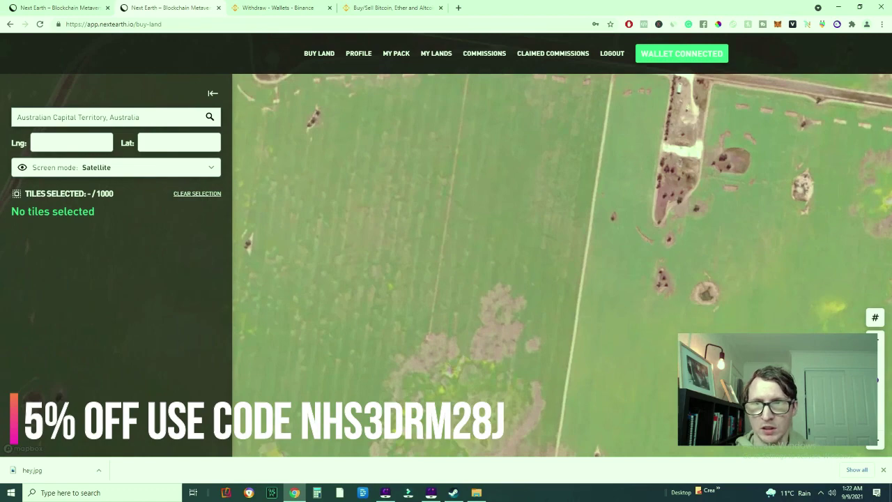
{"action": "scroll", "coordinate": [439, 330], "scroll_direction": "down", "scroll_amount": 3}
{"action": "scroll", "coordinate": [439, 330], "scroll_direction": "up", "scroll_amount": 3}
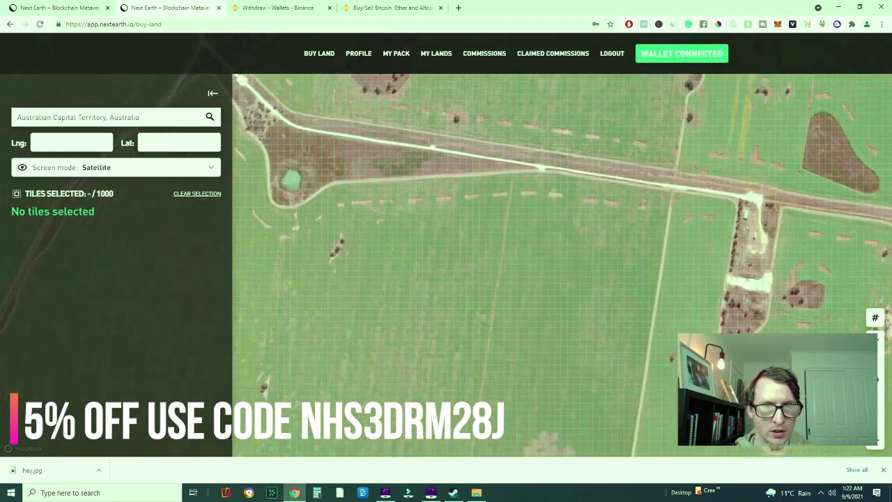
{"action": "scroll", "coordinate": [439, 330], "scroll_direction": "up", "scroll_amount": 2}
{"action": "scroll", "coordinate": [418, 341], "scroll_direction": "up", "scroll_amount": 2}
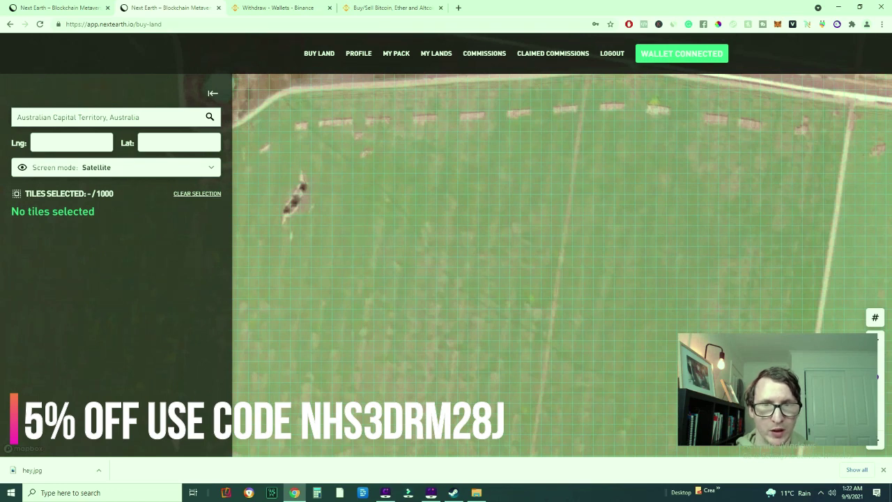
{"action": "left_click_drag", "start_coordinate": [397, 218], "coordinate": [478, 278]}
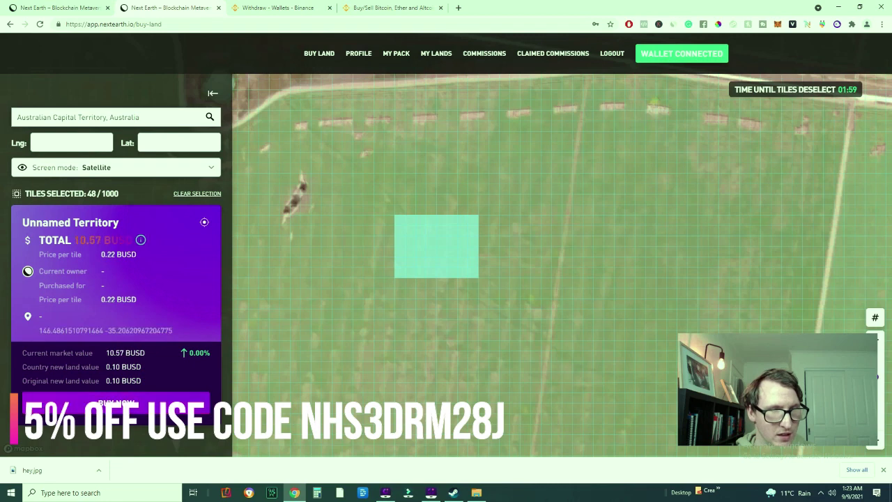
{"action": "left_click_drag", "start_coordinate": [110, 354], "coordinate": [105, 380]}
{"action": "left_click", "coordinate": [107, 384]}
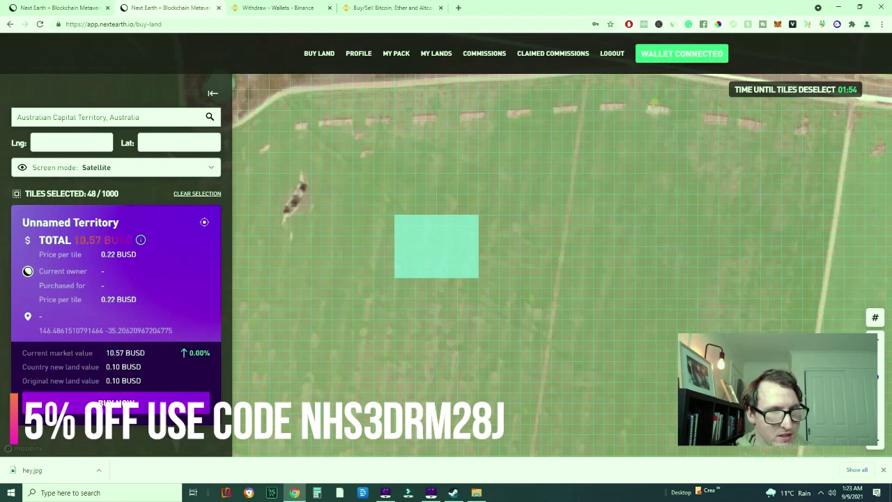
- Check out the 48 selected tiles, accept the terms and conditions, and reject the transaction in MetaMask
{"action": "left_click", "coordinate": [115, 403]}
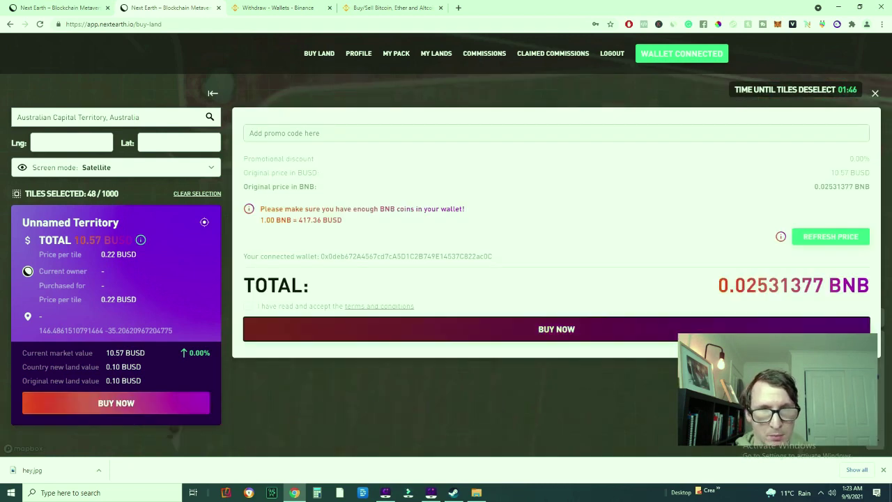
{"action": "left_click", "coordinate": [247, 306]}
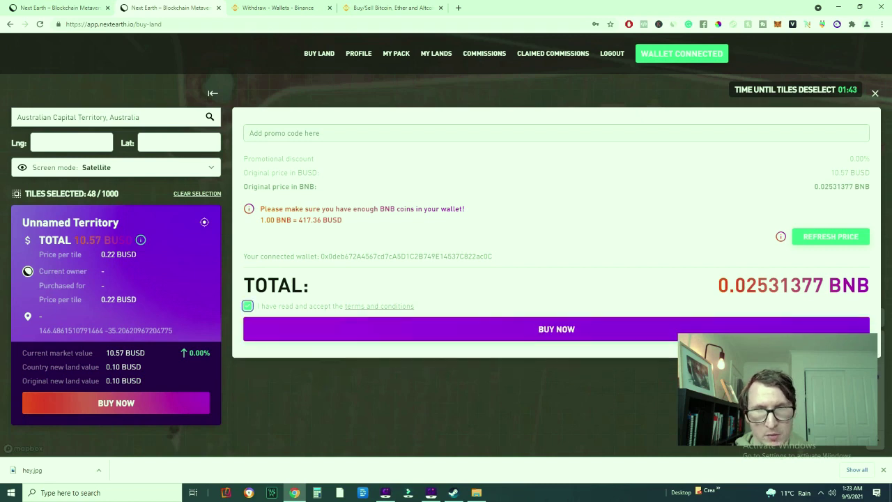
{"action": "left_click", "coordinate": [327, 329]}
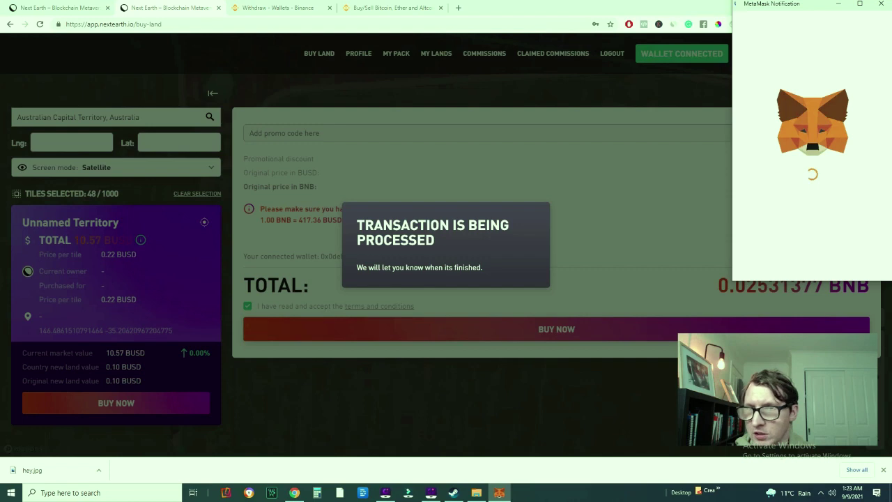
{"action": "left_click", "coordinate": [770, 261]}
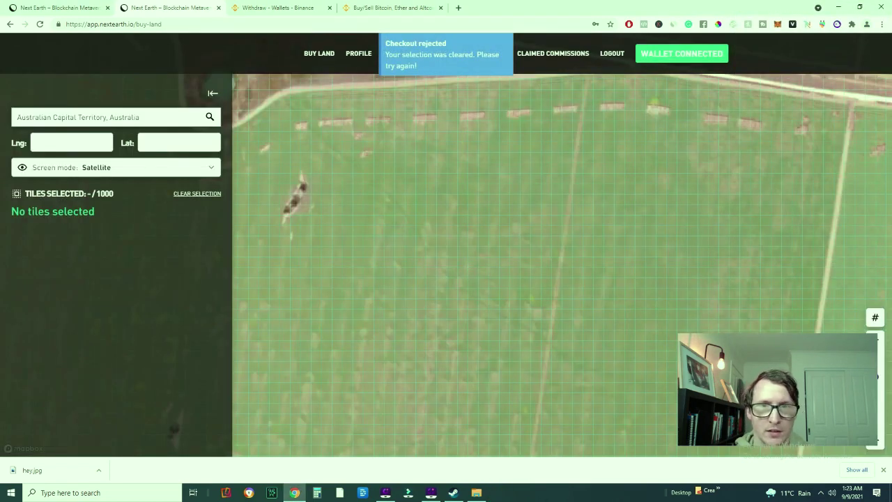
- Buy a rectangular block of 54 tiles in the green field without a promo code, confirming the transaction in MetaMask
{"action": "left_click_drag", "start_coordinate": [396, 196], "coordinate": [488, 256]}
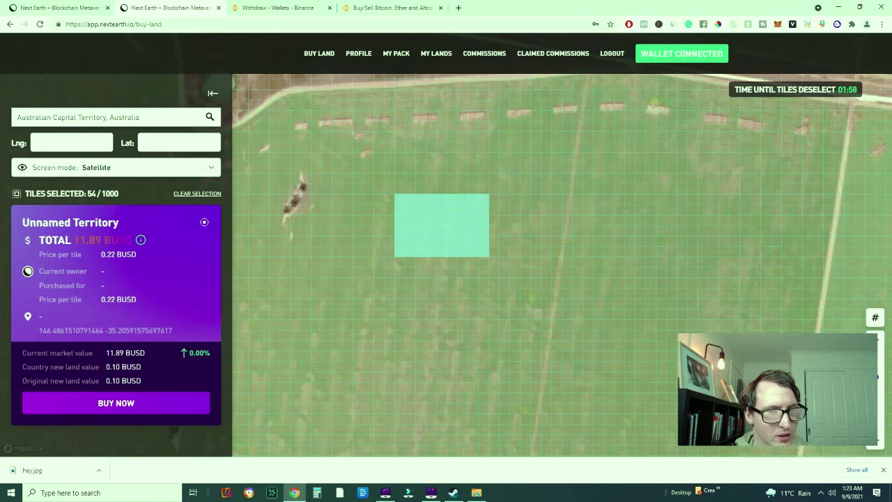
{"action": "left_click", "coordinate": [116, 403]}
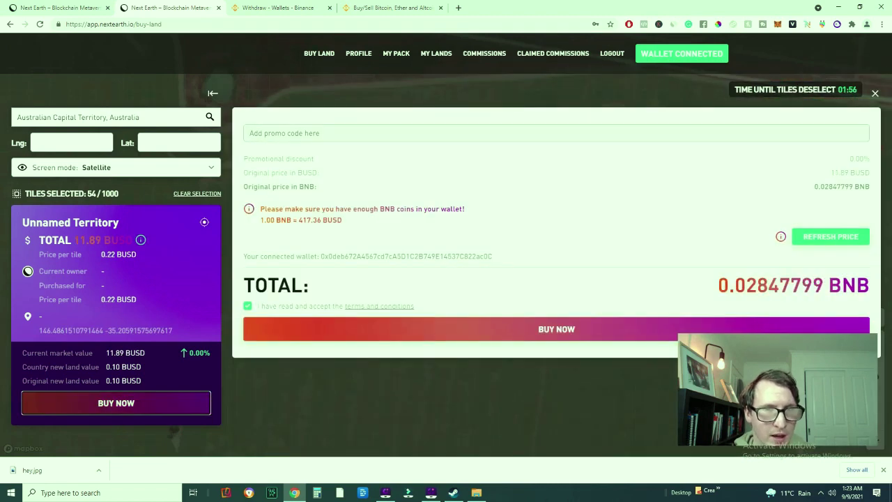
{"action": "left_click", "coordinate": [293, 133]}
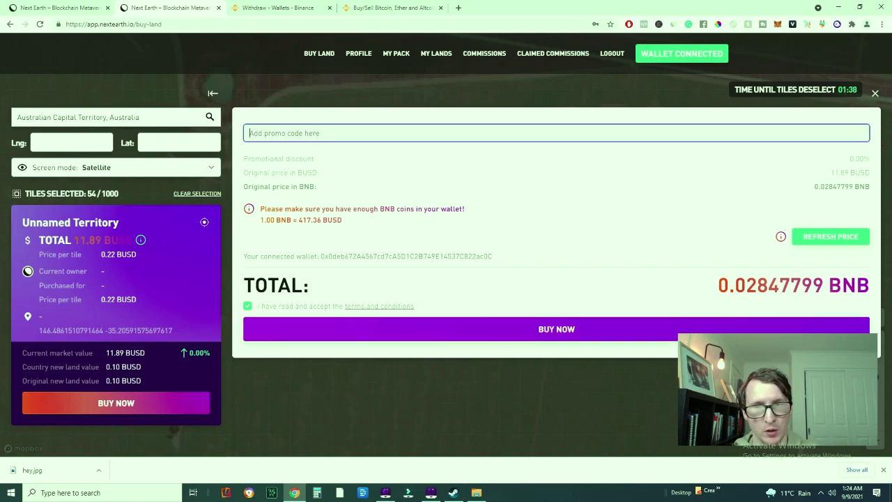
{"action": "left_click", "coordinate": [556, 329]}
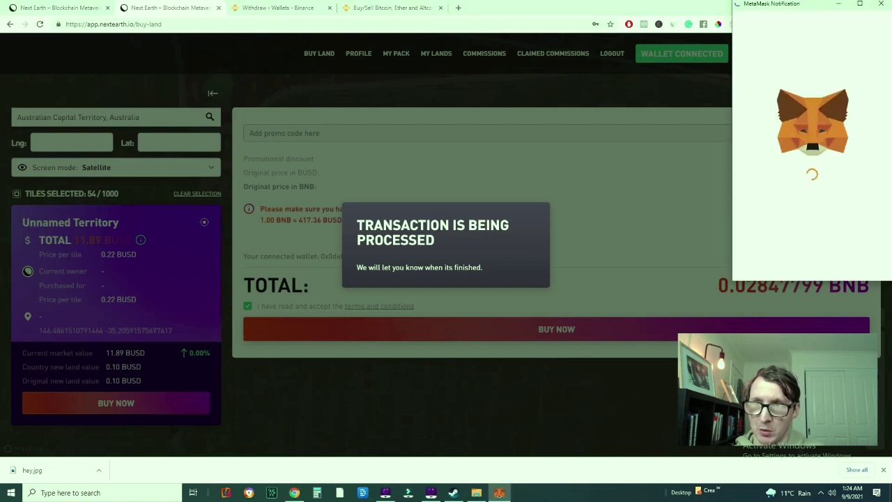
{"action": "left_click", "coordinate": [850, 262]}
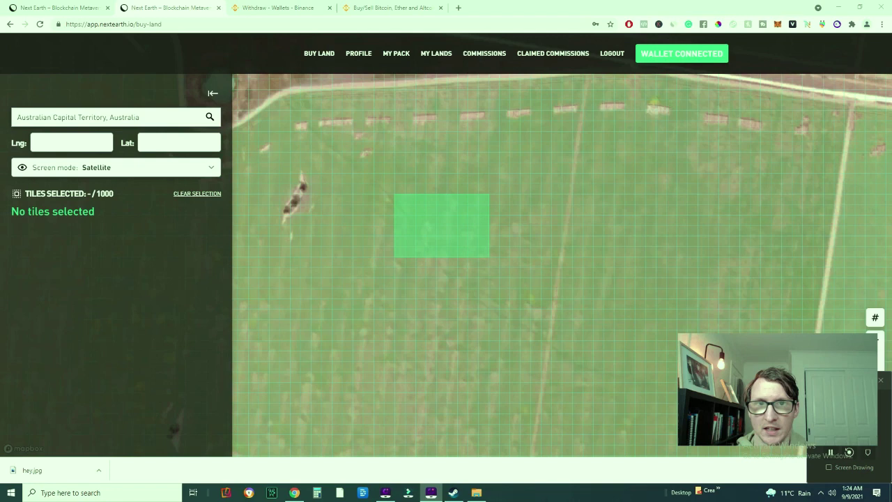
- Select a block of 9 tiles southeast of the purchased land and clear the selection
{"action": "left_click_drag", "start_coordinate": [543, 322], "coordinate": [524, 301]}
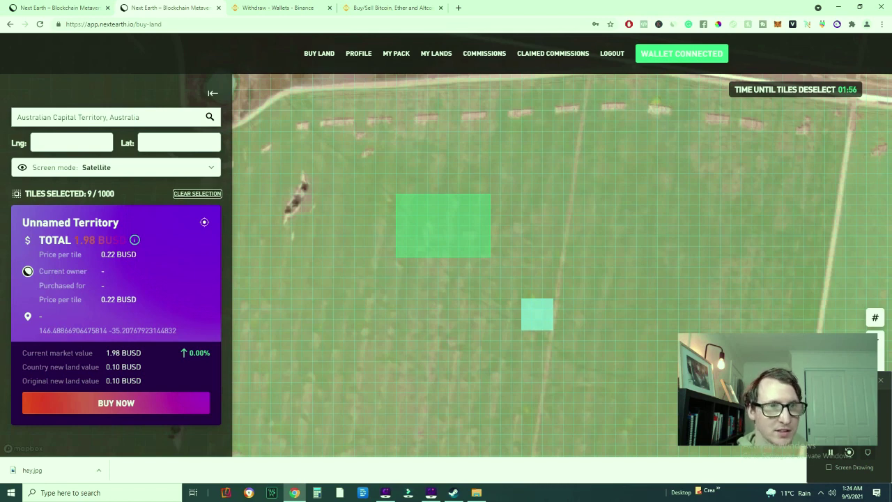
{"action": "left_click", "coordinate": [197, 193]}
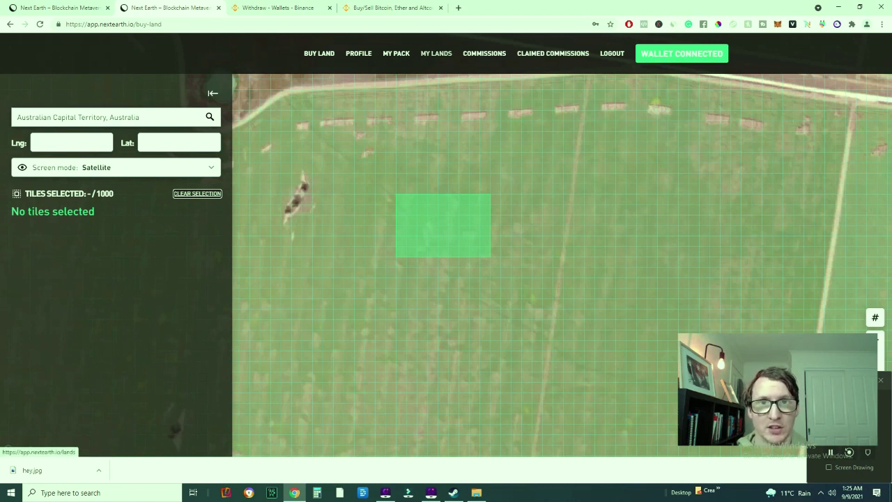
- Open the list of owned lands and filter it to pending transactions
{"action": "left_click", "coordinate": [436, 53]}
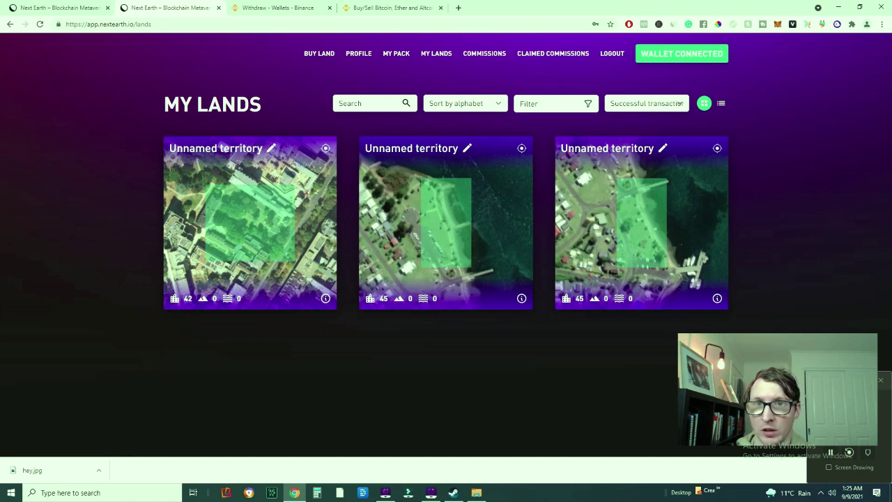
{"action": "left_click", "coordinate": [647, 103]}
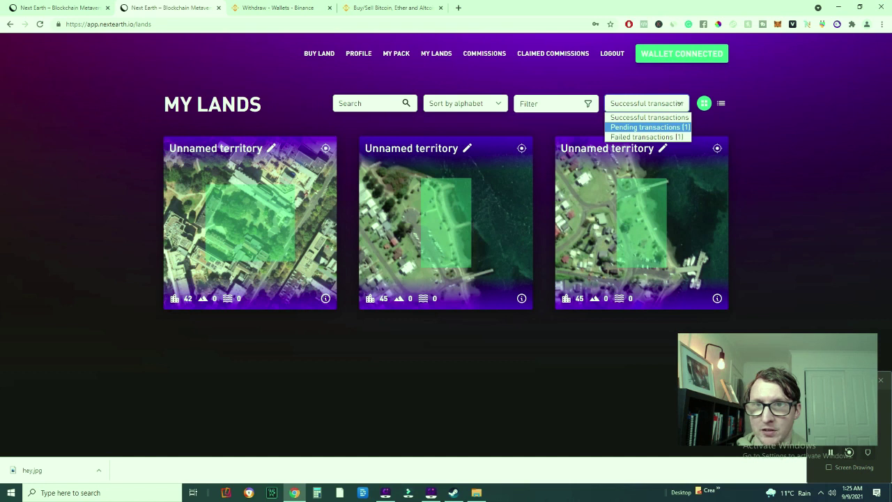
{"action": "left_click", "coordinate": [650, 126]}
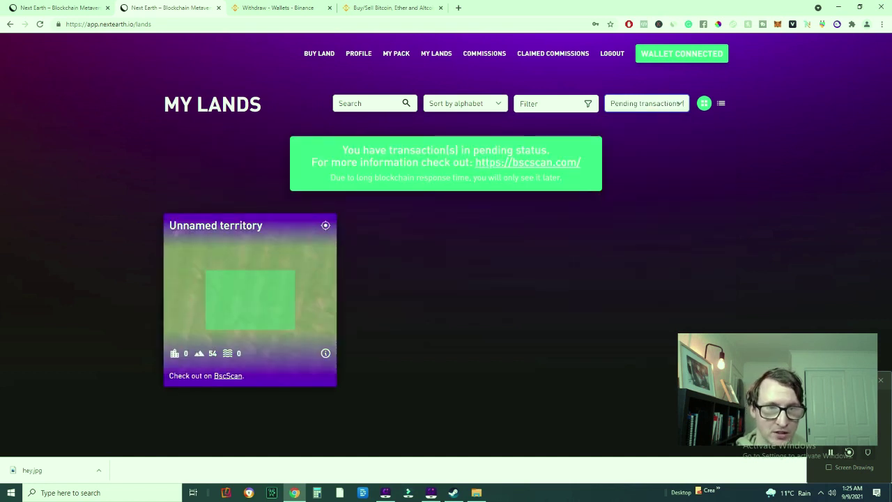